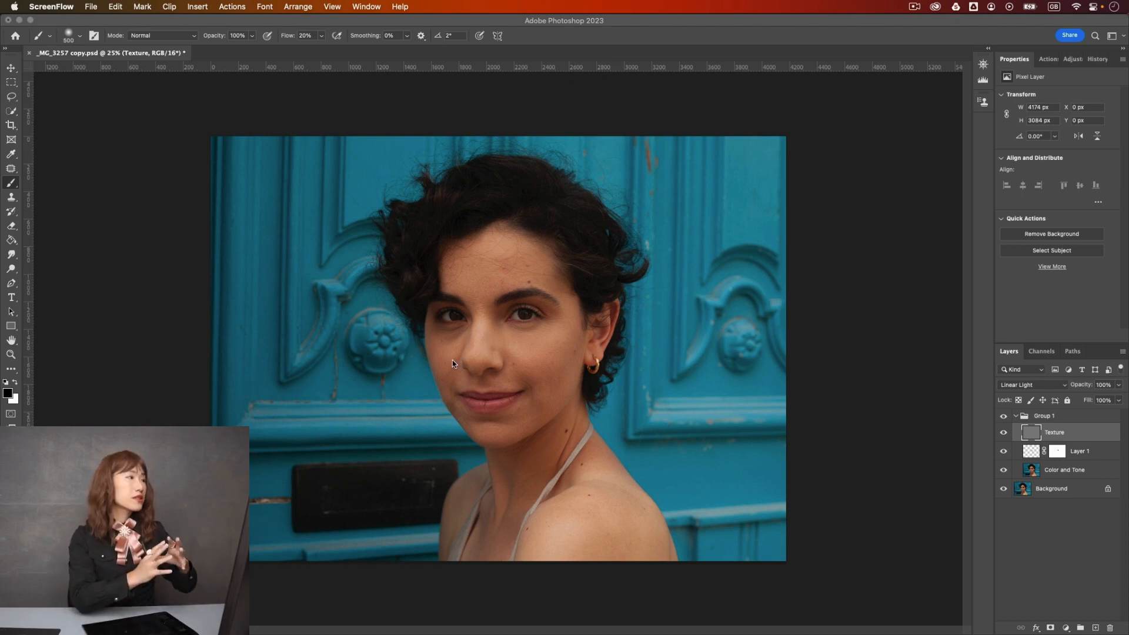
Step: Set the brush to 20% opacity and 100% flow and paint overlapping black strokes on the white test layer
click(822, 387)
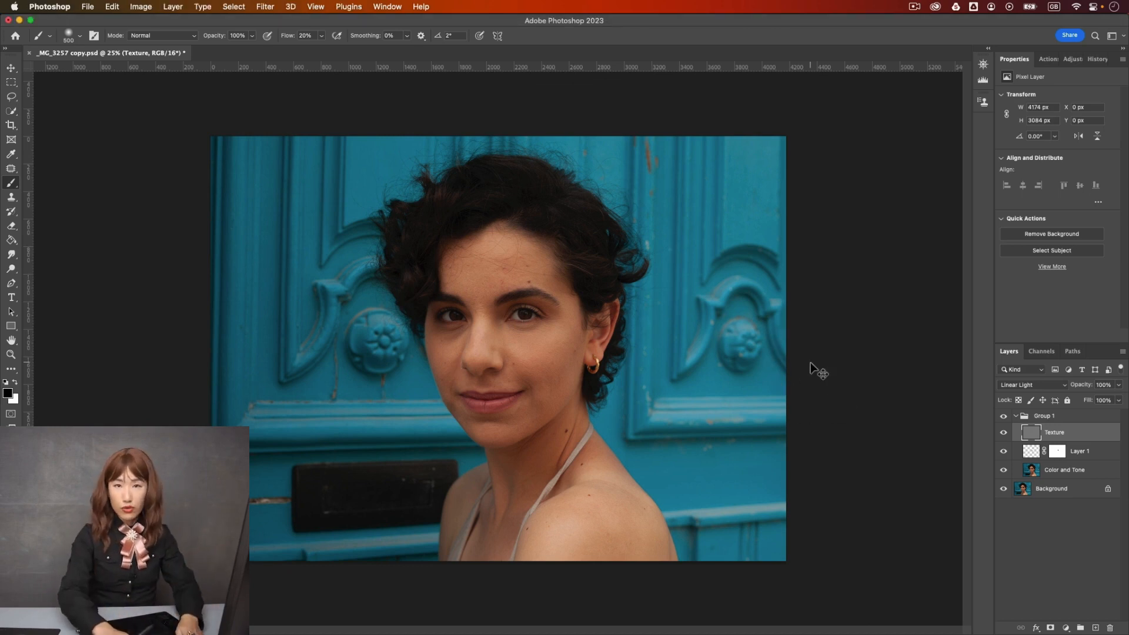
key(super+equal)
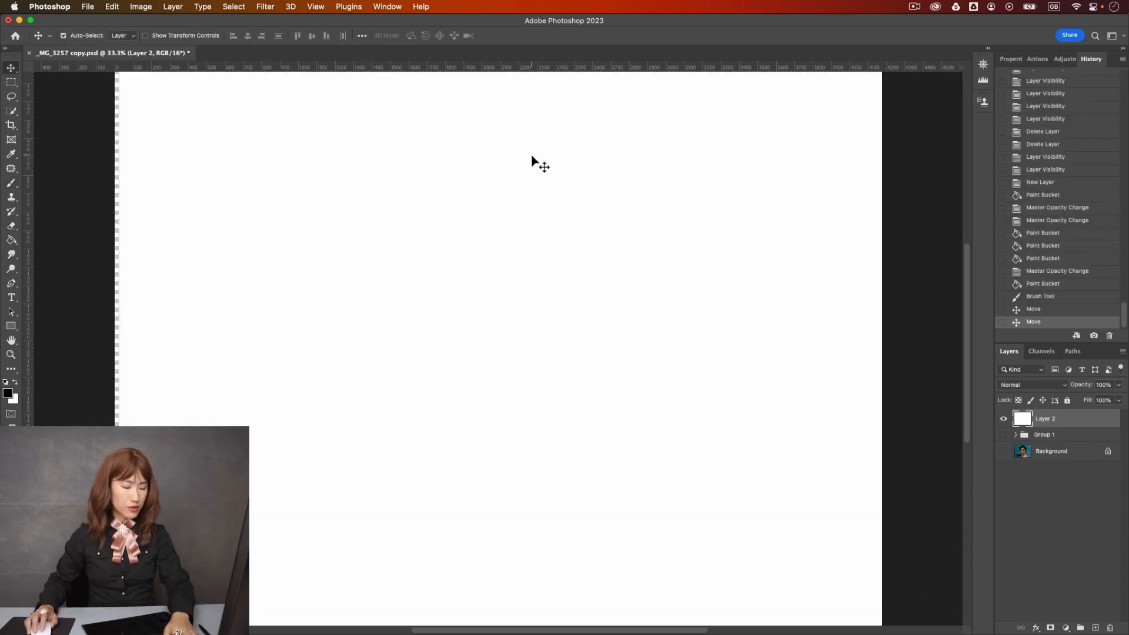
key(b)
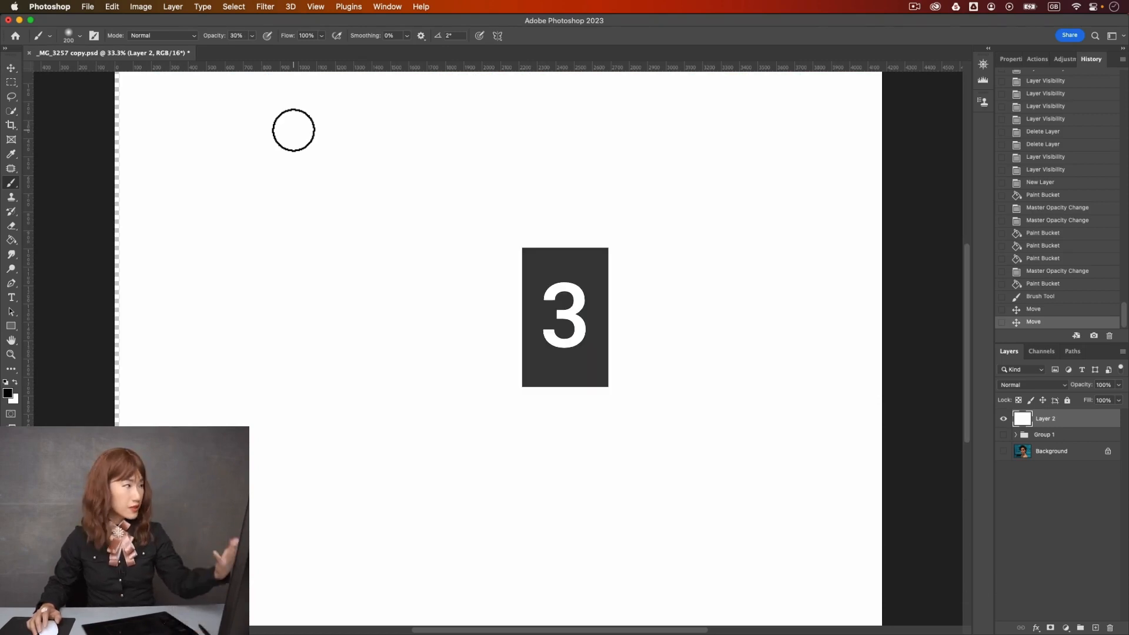
key(2)
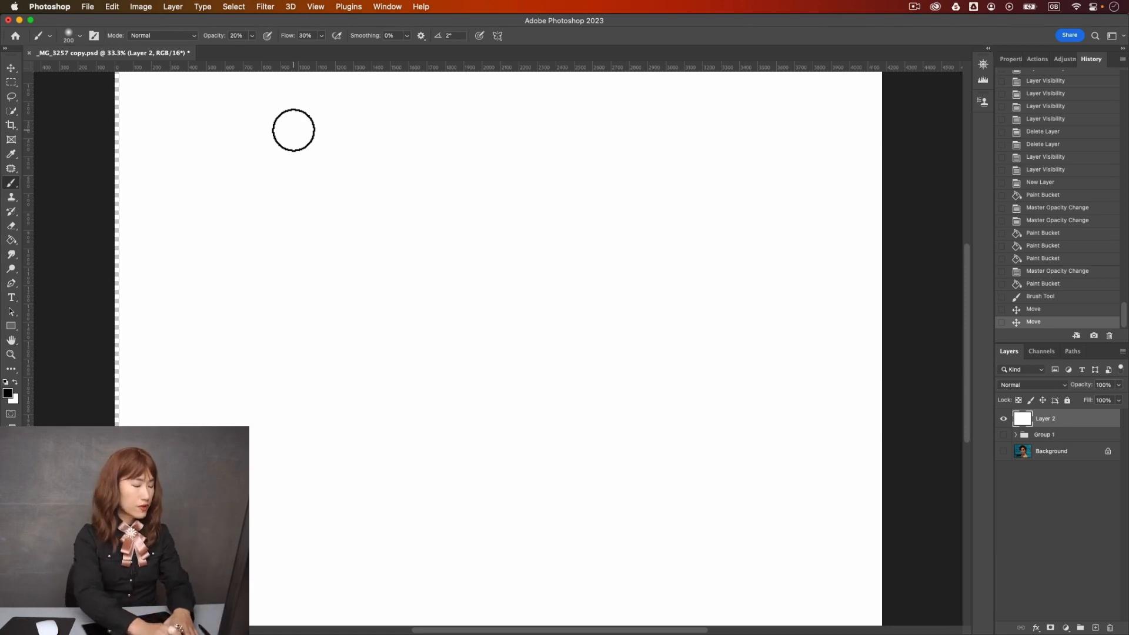
key(shift+5)
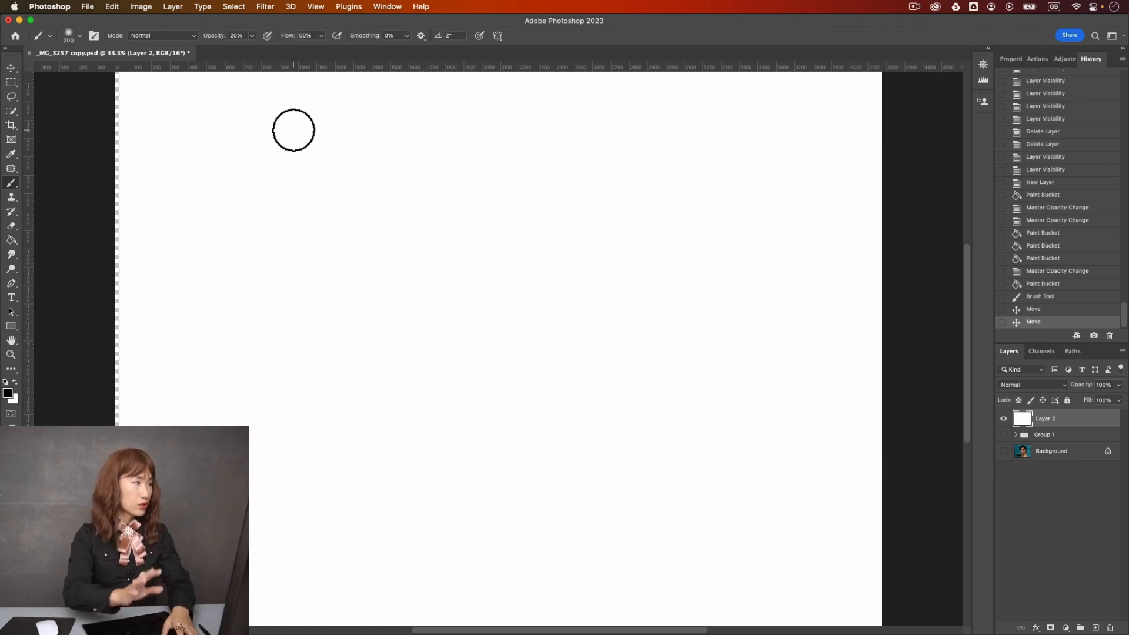
key(shift+0)
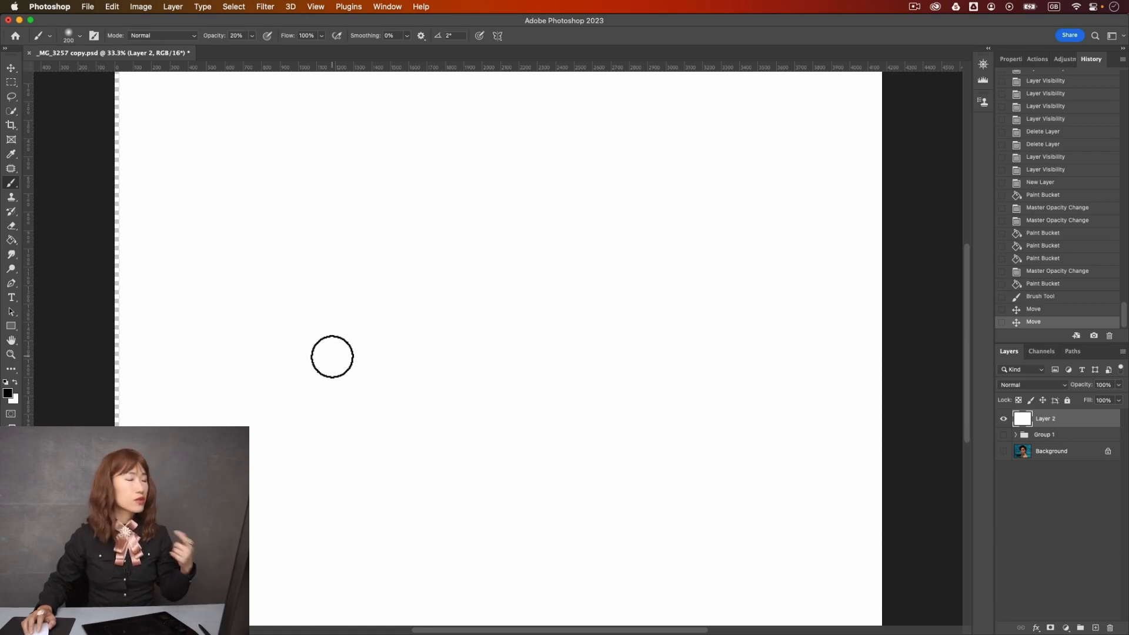
mouse_move(418, 345)
mouse_down()
mouse_move(266, 419)
mouse_move(359, 330)
mouse_move(323, 390)
mouse_move(304, 394)
mouse_move(418, 341)
mouse_move(309, 416)
mouse_move(356, 381)
mouse_move(377, 344)
mouse_move(335, 380)
mouse_move(320, 403)
mouse_move(385, 333)
mouse_move(326, 442)
mouse_move(354, 392)
mouse_move(312, 421)
mouse_move(395, 342)
mouse_move(324, 379)
mouse_move(415, 308)
mouse_move(302, 423)
mouse_move(423, 317)
mouse_move(316, 388)
mouse_move(391, 312)
mouse_move(316, 390)
mouse_move(412, 313)
mouse_move(371, 311)
mouse_move(283, 416)
mouse_move(384, 322)
mouse_move(340, 354)
mouse_move(385, 340)
mouse_move(410, 314)
mouse_move(386, 317)
mouse_up()
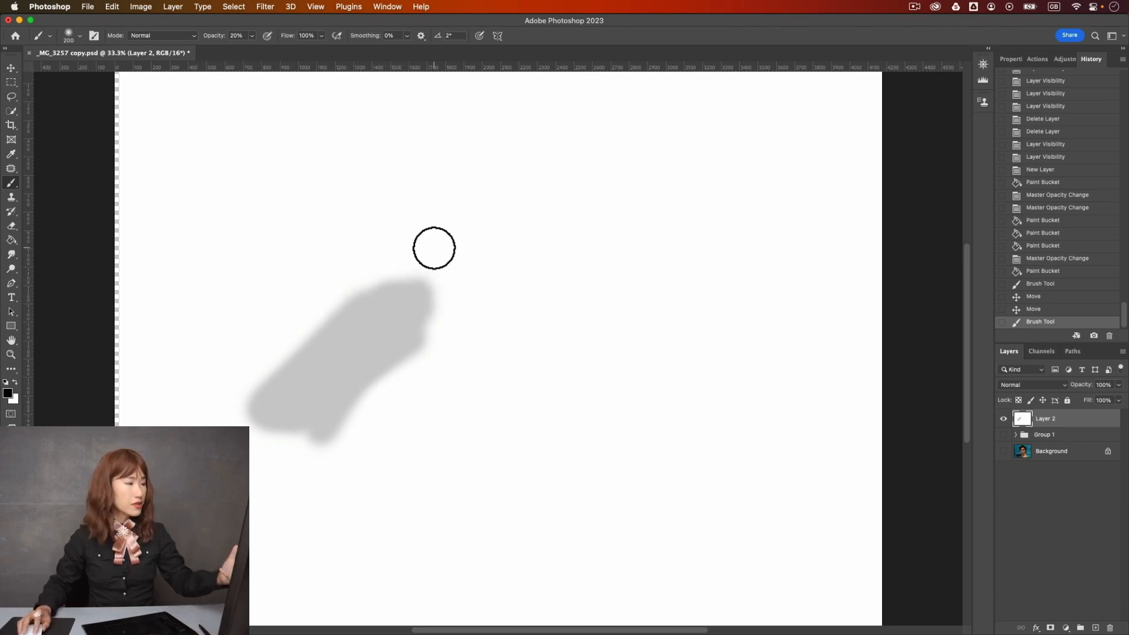
mouse_move(434, 248)
mouse_down()
mouse_move(310, 383)
mouse_move(496, 220)
mouse_move(262, 348)
mouse_move(235, 401)
mouse_move(359, 366)
mouse_move(360, 356)
mouse_move(256, 371)
mouse_move(288, 321)
mouse_move(301, 379)
mouse_move(352, 436)
mouse_move(349, 449)
mouse_move(339, 409)
mouse_move(304, 391)
mouse_move(297, 362)
mouse_move(360, 318)
mouse_move(332, 311)
mouse_move(249, 382)
mouse_move(236, 419)
mouse_move(313, 444)
mouse_move(348, 430)
mouse_move(385, 353)
mouse_up()
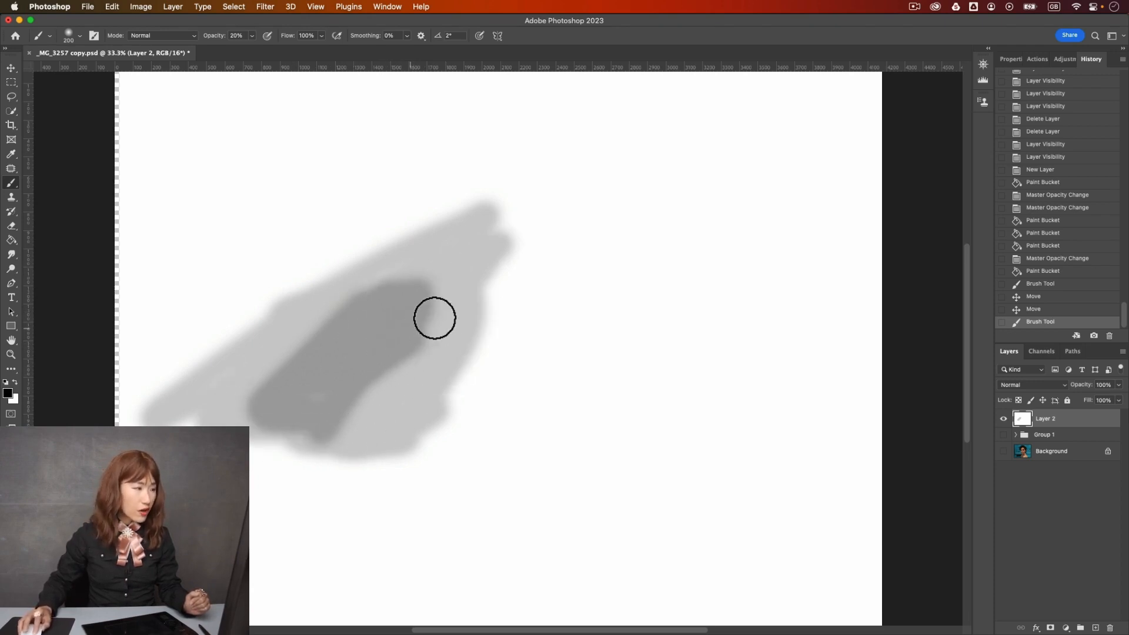
mouse_move(343, 295)
mouse_down()
mouse_move(466, 243)
mouse_move(328, 288)
mouse_move(350, 280)
mouse_up()
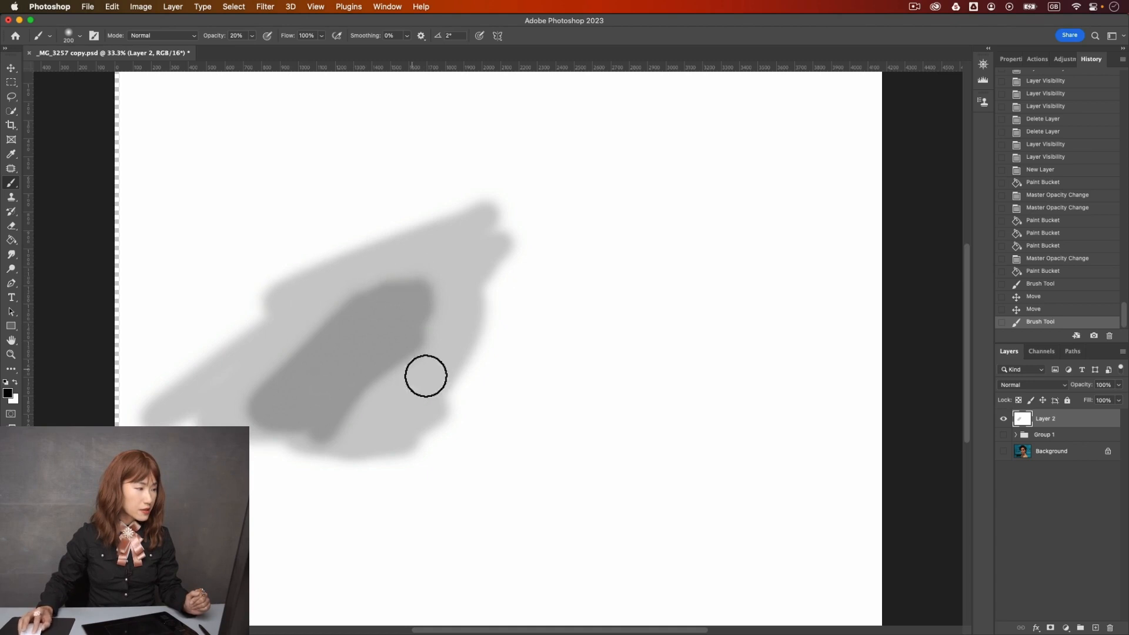
mouse_move(363, 335)
mouse_down()
mouse_move(323, 370)
mouse_move(396, 355)
mouse_move(350, 373)
mouse_up()
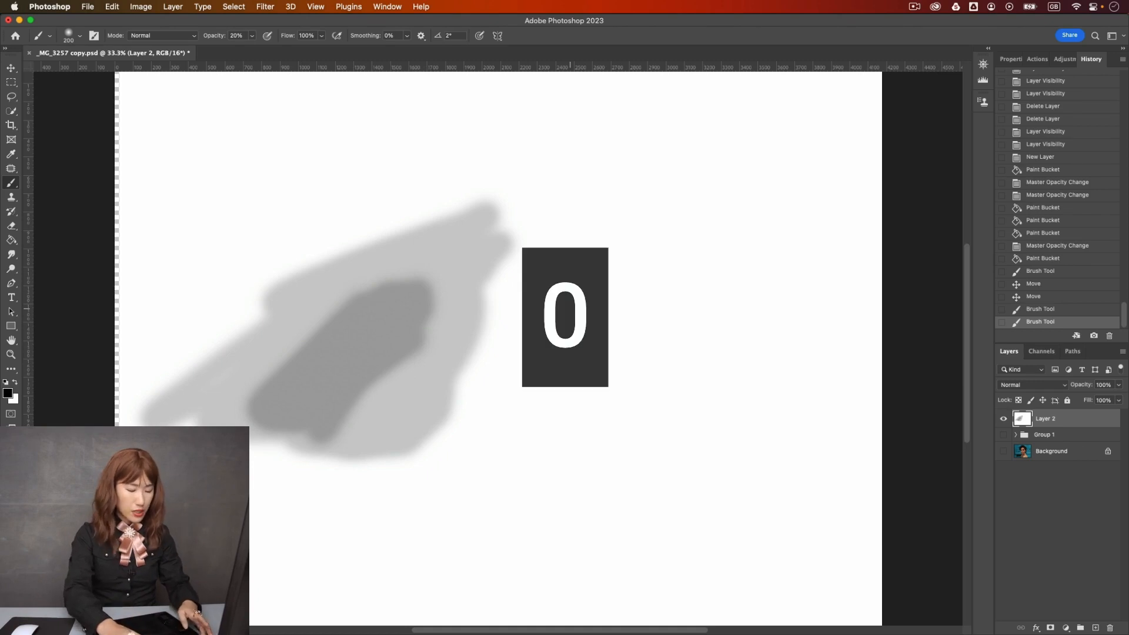
Step: Set the brush to 100% opacity and 20% flow and build up dense black strokes beside the grey ones
key(0)
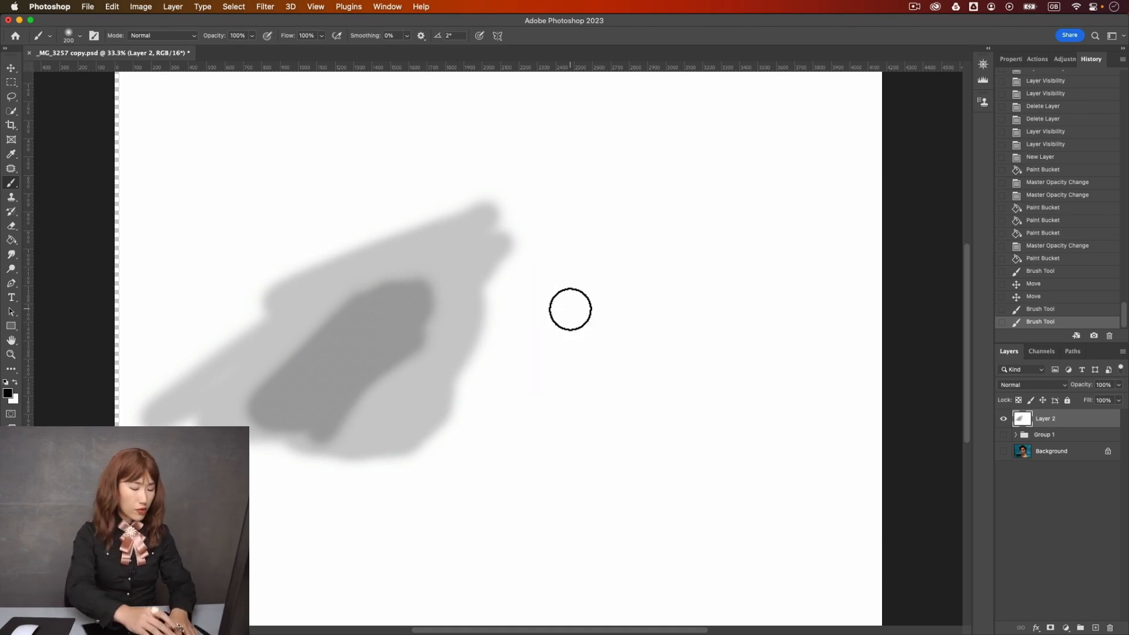
key(shift+2)
scroll(589, 288, left, 5)
scroll(611, 271, right, 3)
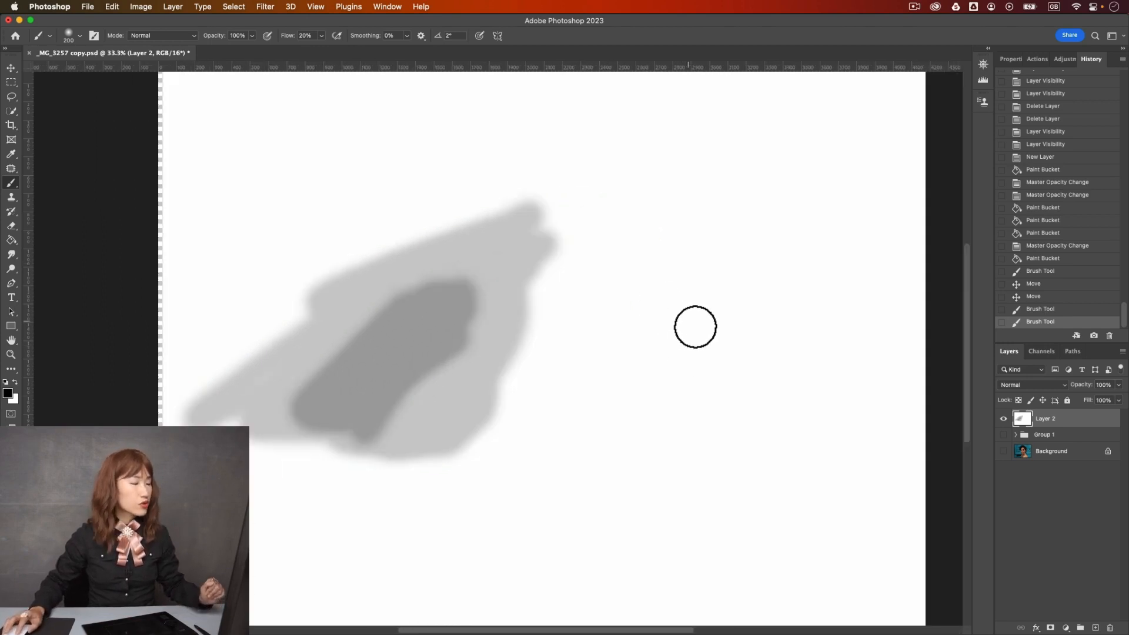
mouse_move(697, 250)
mouse_down()
mouse_move(672, 452)
mouse_move(684, 285)
mouse_move(671, 418)
mouse_move(686, 285)
mouse_move(683, 501)
mouse_move(693, 304)
mouse_move(699, 508)
mouse_move(680, 216)
mouse_move(710, 257)
mouse_move(691, 465)
mouse_move(671, 233)
mouse_move(653, 480)
mouse_move(666, 294)
mouse_move(662, 502)
mouse_move(640, 315)
mouse_move(648, 541)
mouse_move(639, 256)
mouse_move(660, 479)
mouse_move(684, 294)
mouse_move(682, 523)
mouse_move(704, 303)
mouse_move(705, 522)
mouse_move(740, 246)
mouse_move(750, 514)
mouse_move(757, 271)
mouse_move(780, 507)
mouse_move(814, 308)
mouse_move(840, 525)
mouse_move(854, 519)
mouse_move(855, 307)
mouse_move(849, 525)
mouse_move(816, 231)
mouse_move(814, 498)
mouse_move(751, 204)
mouse_move(757, 452)
mouse_move(725, 251)
mouse_move(718, 408)
mouse_move(733, 520)
mouse_move(747, 233)
mouse_move(817, 581)
mouse_move(821, 304)
mouse_move(859, 520)
mouse_move(854, 294)
mouse_move(809, 543)
mouse_move(670, 315)
mouse_move(631, 351)
mouse_move(626, 504)
mouse_move(588, 237)
mouse_move(580, 465)
mouse_move(623, 250)
mouse_move(630, 457)
mouse_move(721, 348)
mouse_move(743, 192)
mouse_move(655, 209)
mouse_move(759, 177)
mouse_move(674, 165)
mouse_move(743, 136)
mouse_move(736, 121)
mouse_move(663, 114)
mouse_move(655, 130)
mouse_move(741, 150)
mouse_move(683, 176)
mouse_move(741, 133)
mouse_up()
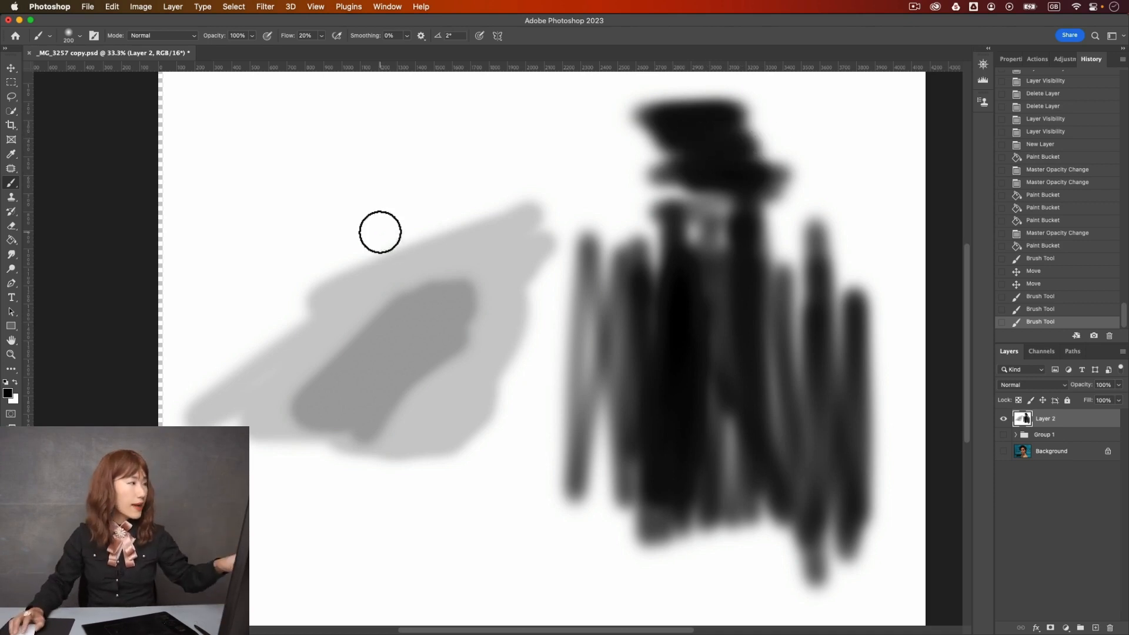
Step: Lower the brush flow to 7% and paint short horizontal black strokes above the grey shape
key(v)
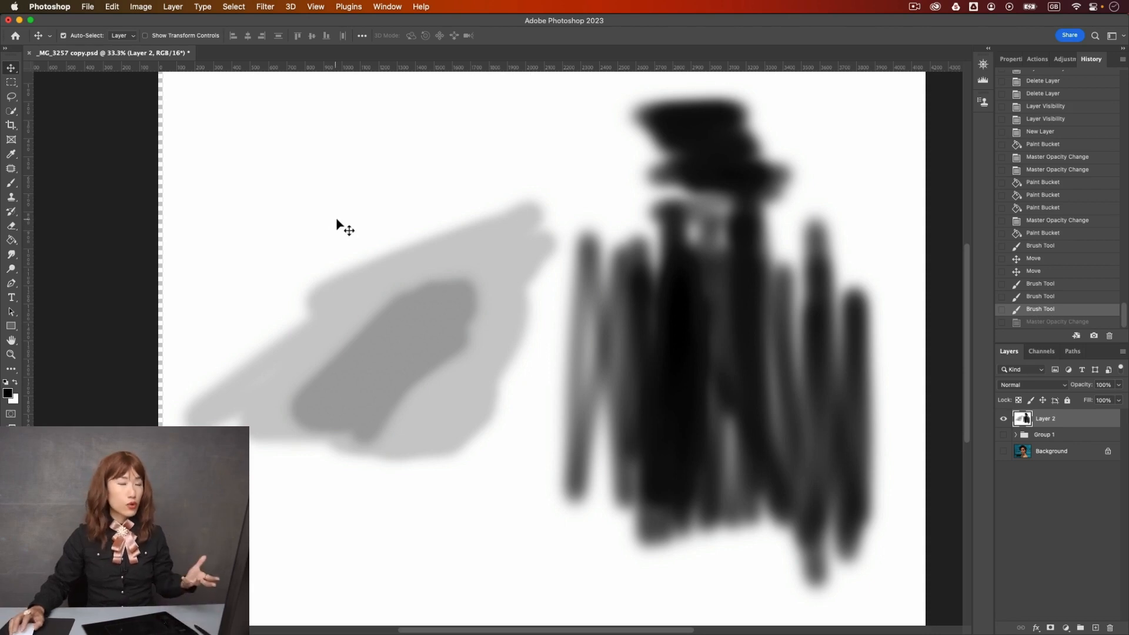
key(b)
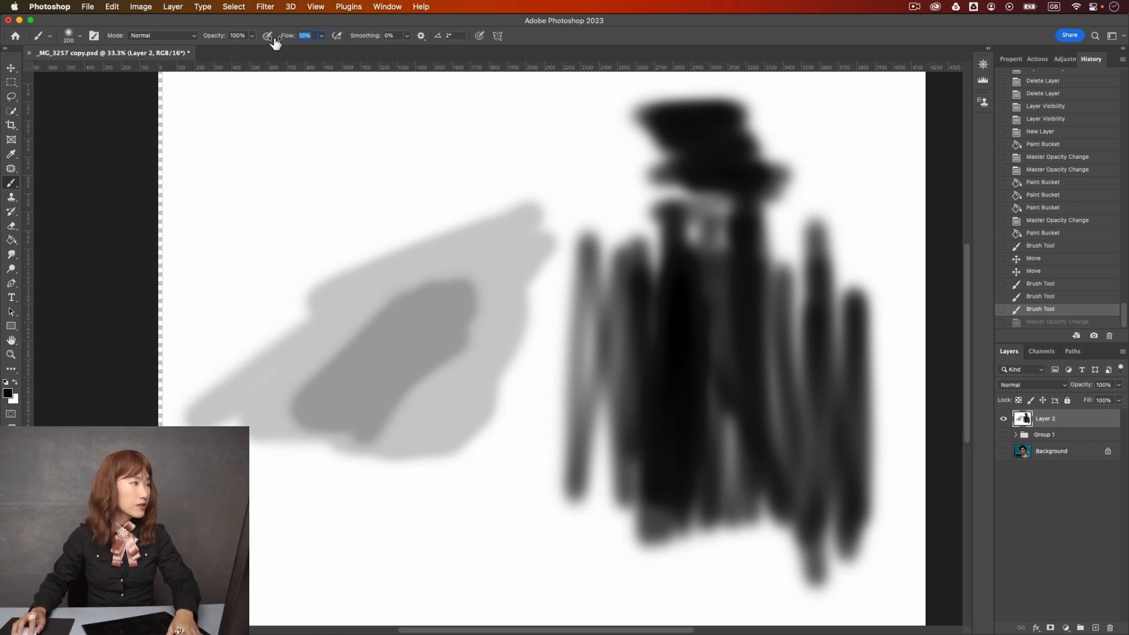
mouse_move(497, 130)
mouse_down()
mouse_move(585, 126)
mouse_move(484, 143)
mouse_move(611, 161)
mouse_up()
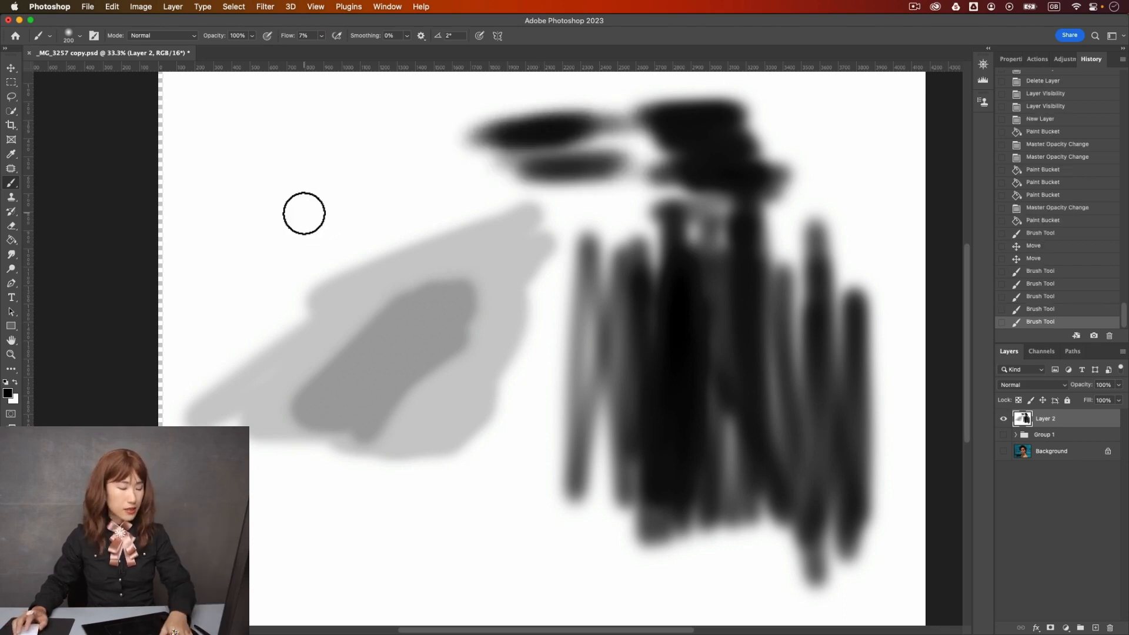
Step: Set the brush to 20% opacity and 100% flow and layer repeated separate strokes above and over the grey shape
key(2)
key(shift+0)
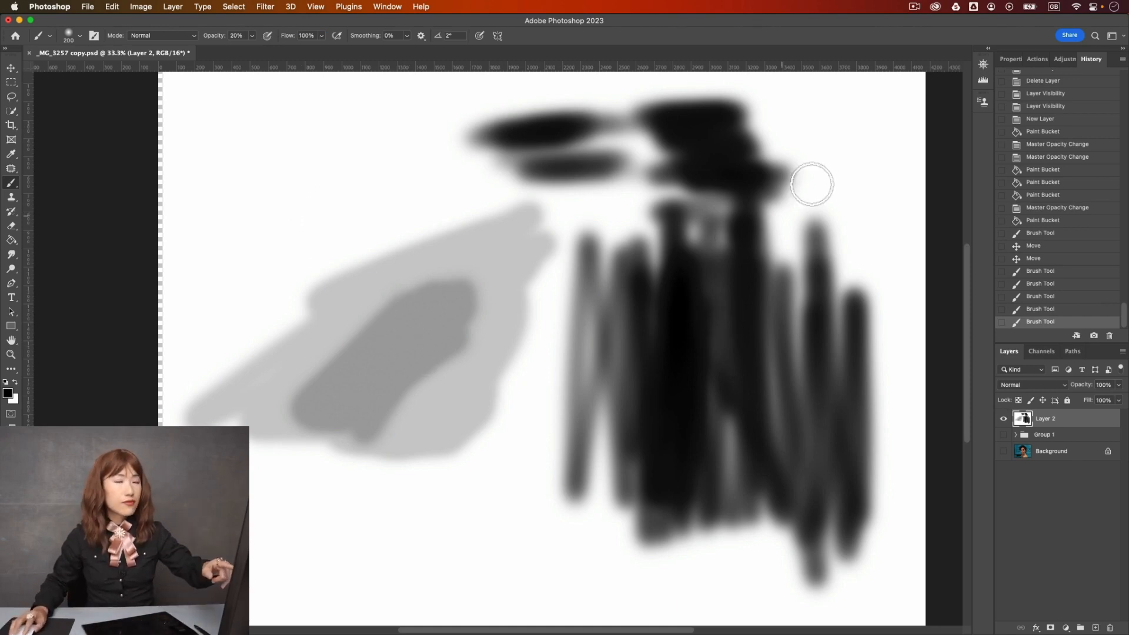
mouse_move(280, 244)
mouse_down()
mouse_move(295, 235)
mouse_move(288, 255)
mouse_move(357, 194)
mouse_up()
drag(302, 235, 391, 192)
drag(302, 227, 382, 188)
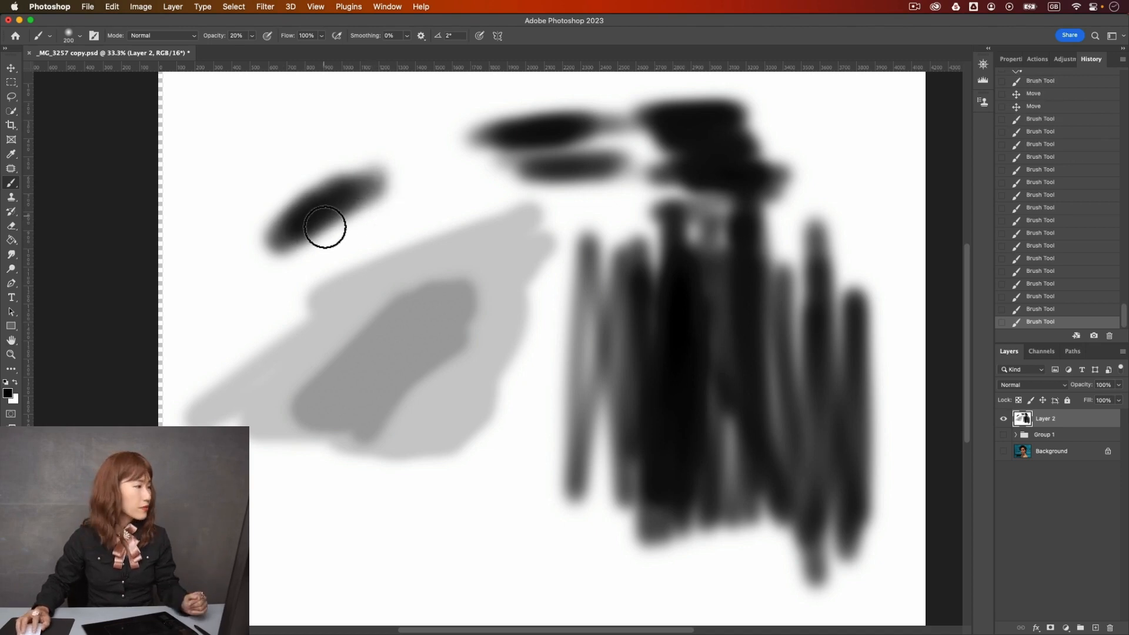
mouse_move(391, 198)
mouse_down()
mouse_move(320, 239)
mouse_move(403, 192)
mouse_move(314, 237)
mouse_move(423, 209)
mouse_move(471, 214)
mouse_move(396, 225)
mouse_move(436, 222)
mouse_move(415, 221)
mouse_up()
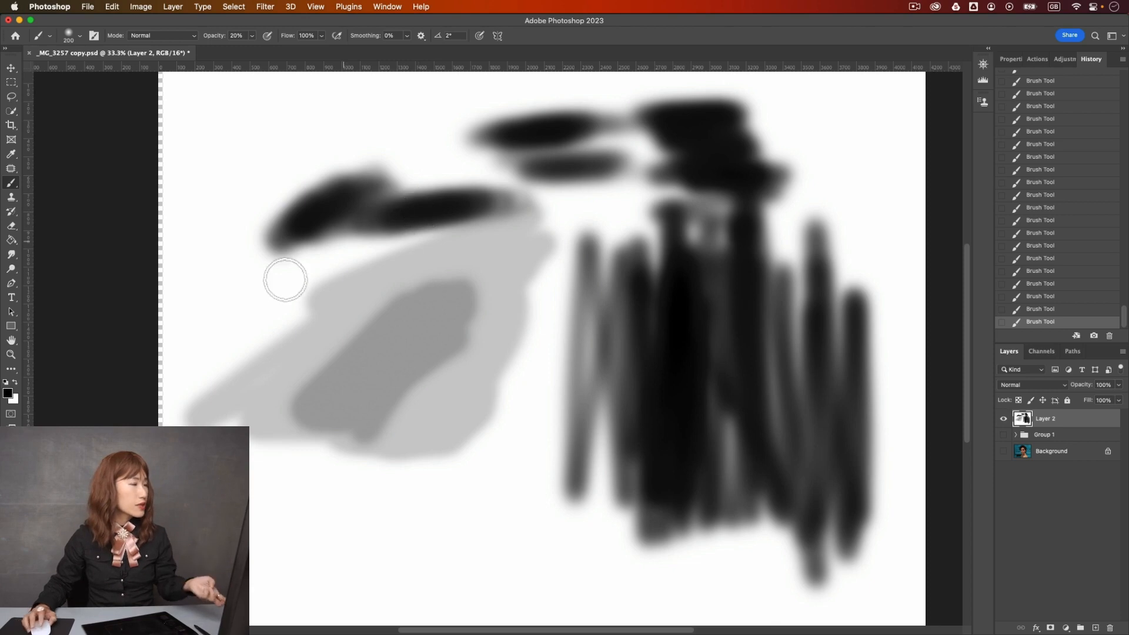
mouse_move(335, 274)
mouse_down()
mouse_move(289, 288)
mouse_move(370, 255)
mouse_move(295, 296)
mouse_move(354, 273)
mouse_move(296, 313)
mouse_move(297, 279)
mouse_move(304, 286)
mouse_move(254, 315)
mouse_move(345, 265)
mouse_move(309, 336)
mouse_move(340, 305)
mouse_move(289, 329)
mouse_move(317, 308)
mouse_move(262, 352)
mouse_up()
mouse_move(439, 280)
mouse_down()
mouse_move(362, 295)
mouse_move(381, 280)
mouse_up()
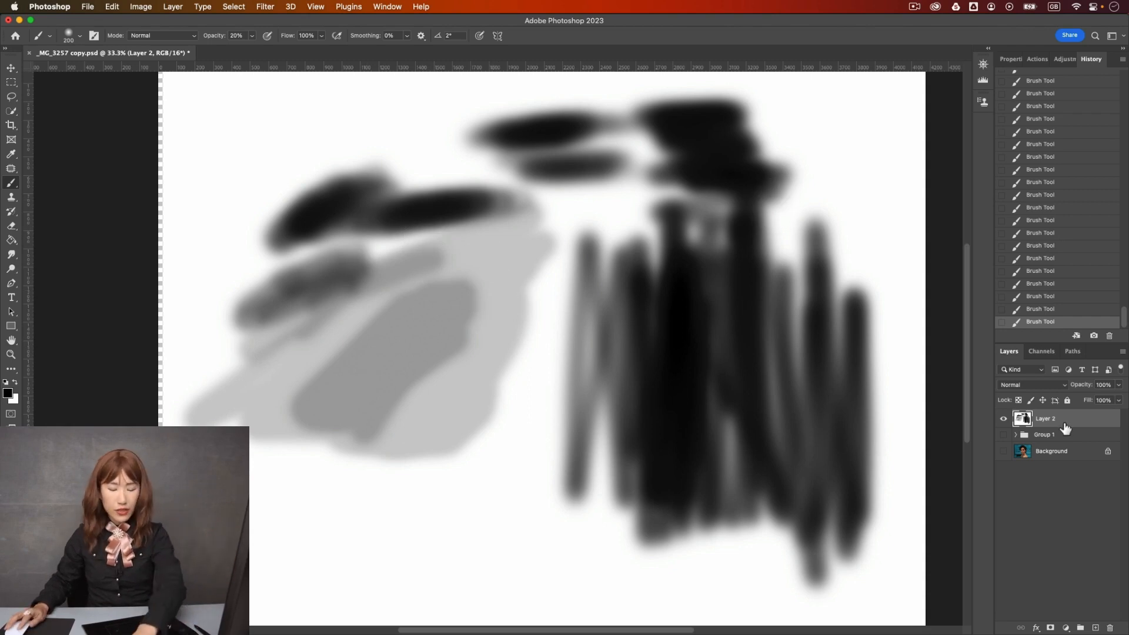
Step: Delete the white test layer and make the Background layer and Group 1 visible again
key(Delete)
click(1006, 432)
click(1005, 416)
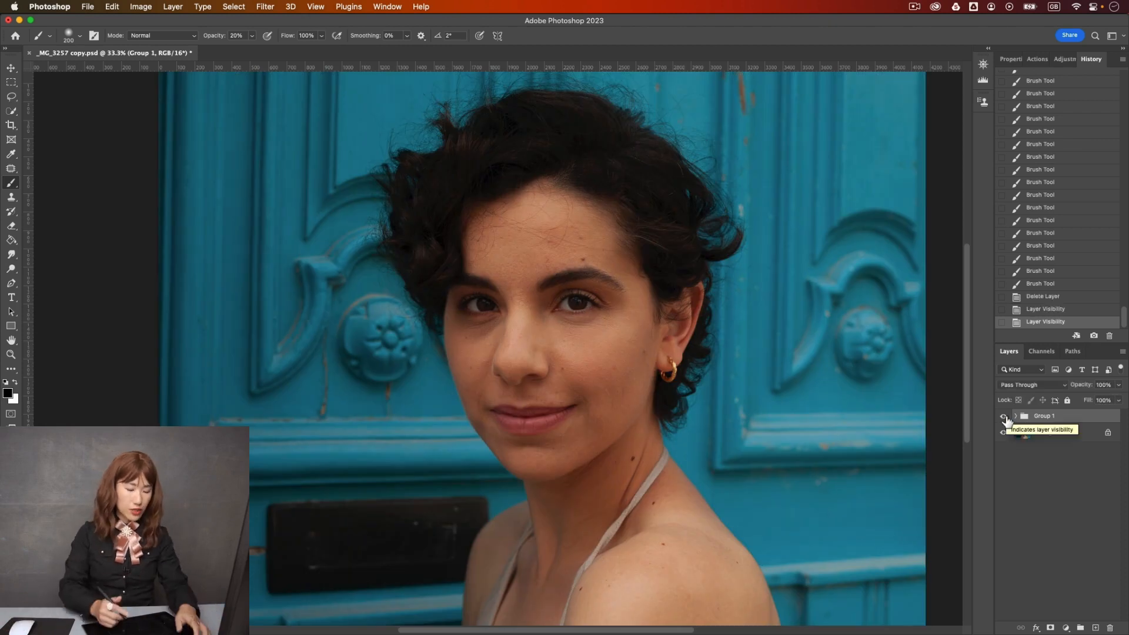
Step: Expand Group 1 and add a new empty layer directly above Layer 1
click(1017, 416)
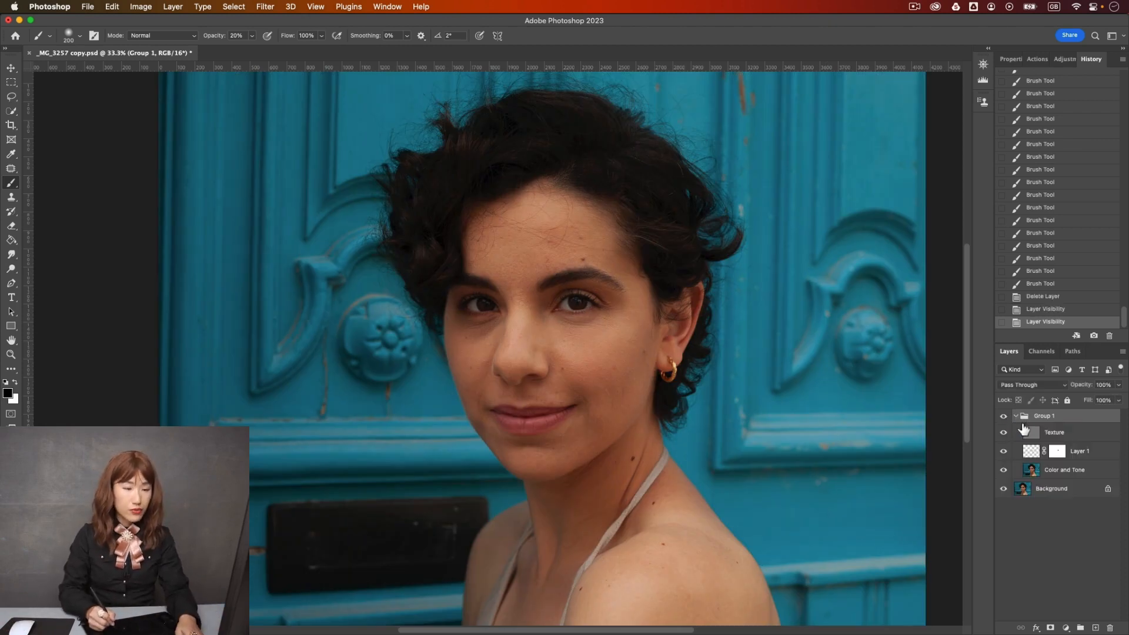
click(1098, 456)
click(1095, 627)
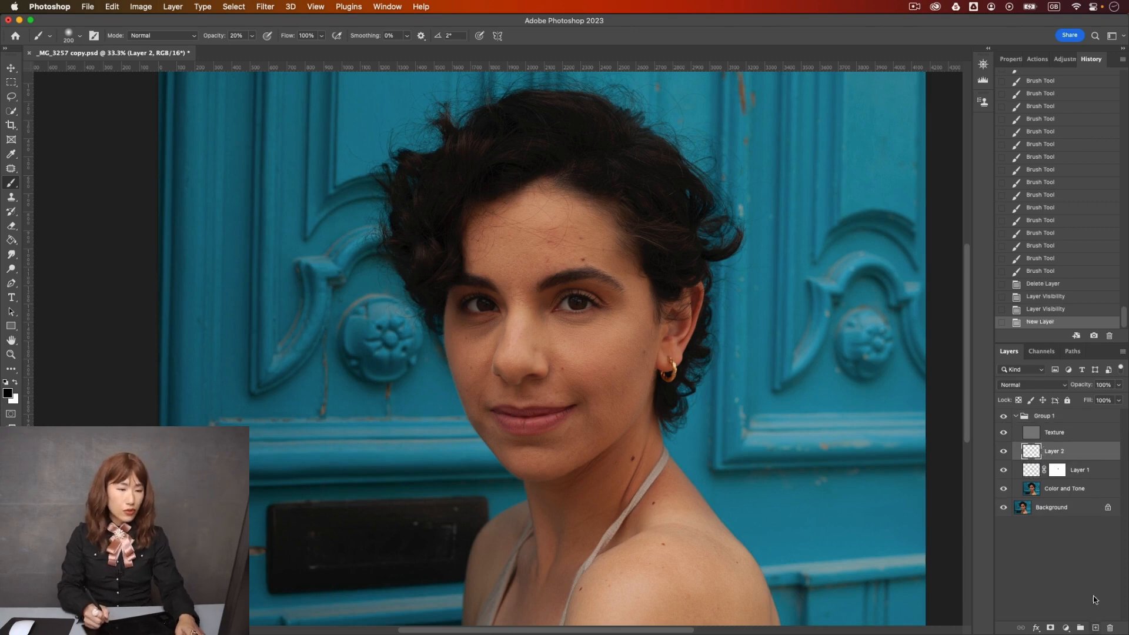
Step: Clone smoother skin tone over the under-eye shadow beside the nose using a size 150 Clone Stamp at 100% flow, comparing before and after
key(super+equal)
click(11, 197)
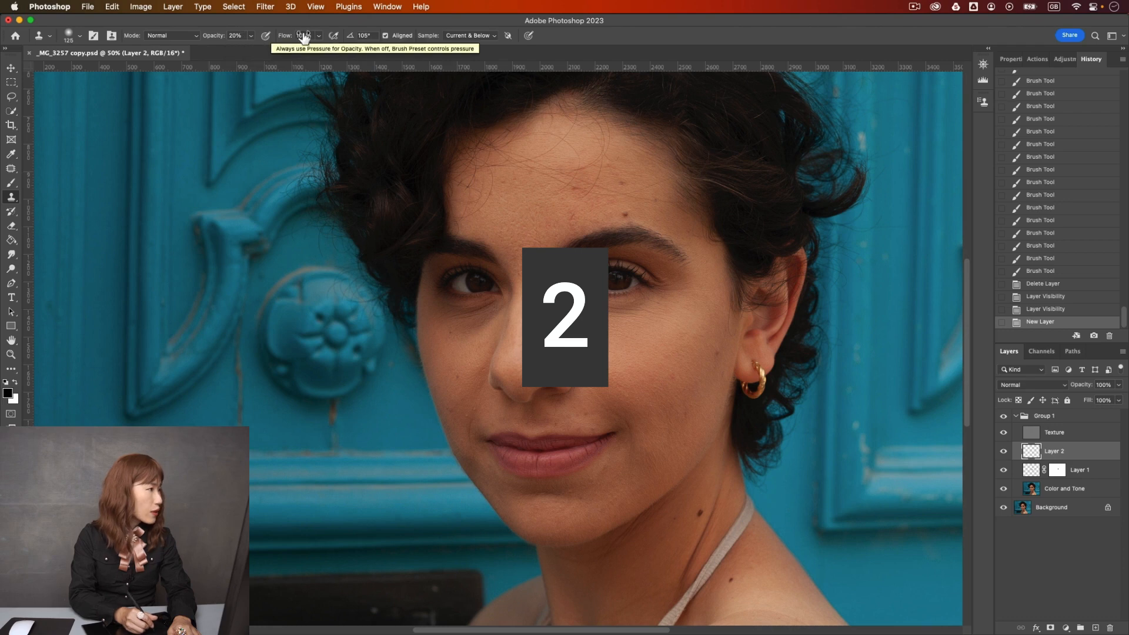
key(shift+0)
key(bracketright)
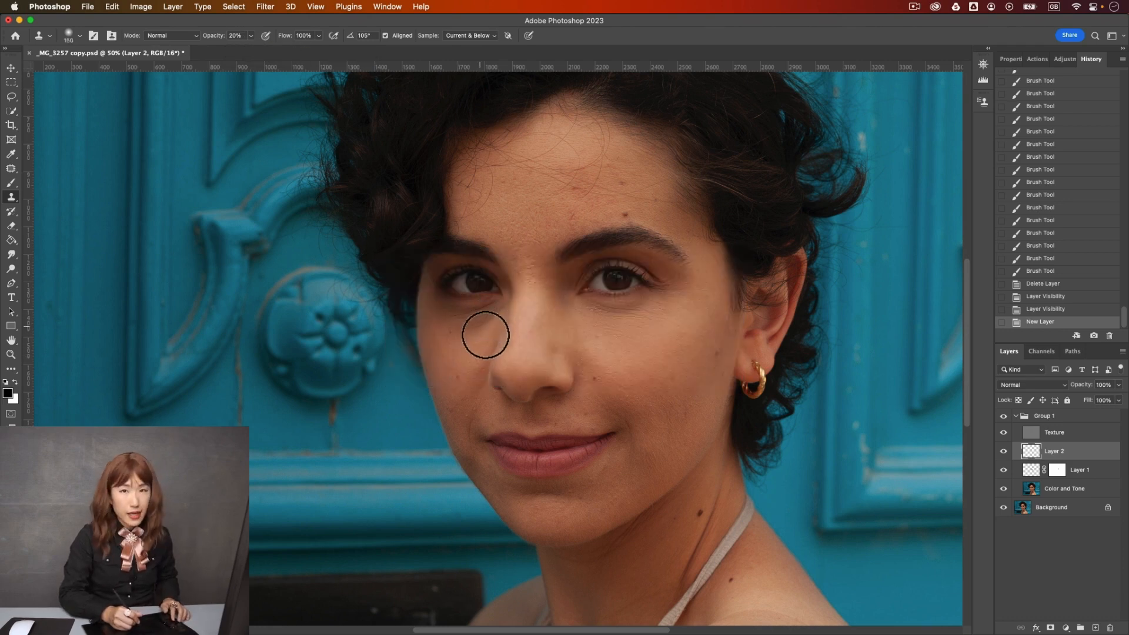
mouse_move(477, 351)
mouse_down()
mouse_move(497, 306)
mouse_move(476, 383)
mouse_up()
mouse_move(484, 342)
mouse_down()
mouse_move(479, 371)
mouse_move(467, 372)
mouse_move(478, 290)
mouse_move(467, 381)
mouse_move(449, 285)
mouse_up()
alt+click(461, 370)
mouse_move(461, 370)
mouse_down()
mouse_move(499, 310)
mouse_move(512, 342)
mouse_up()
click(1004, 451)
click(1004, 452)
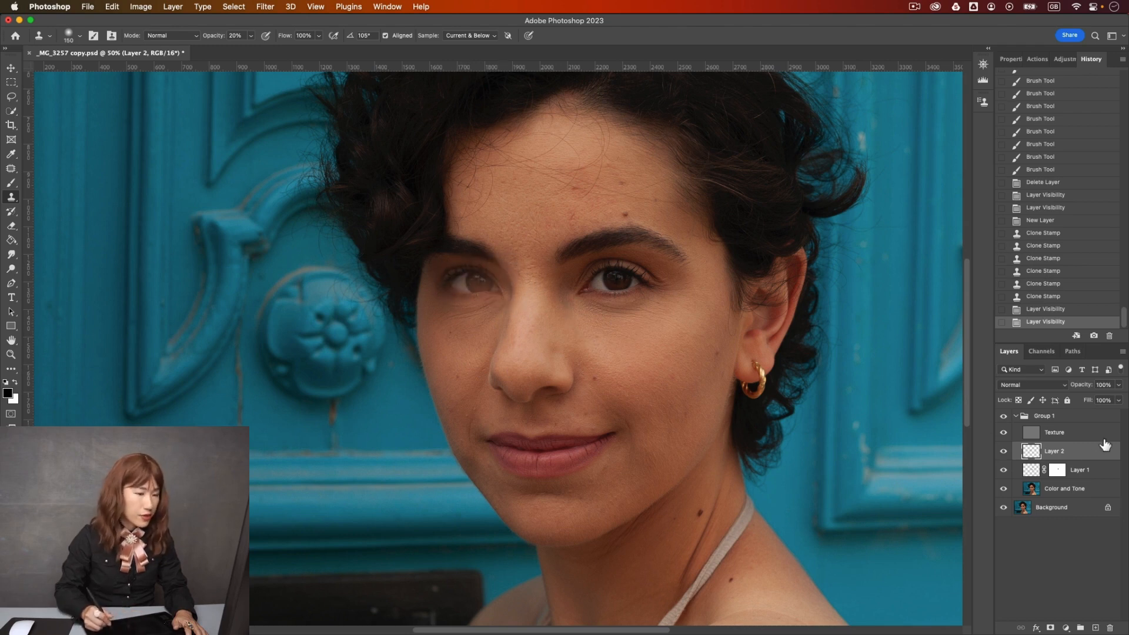
click(1004, 452)
click(1004, 452)
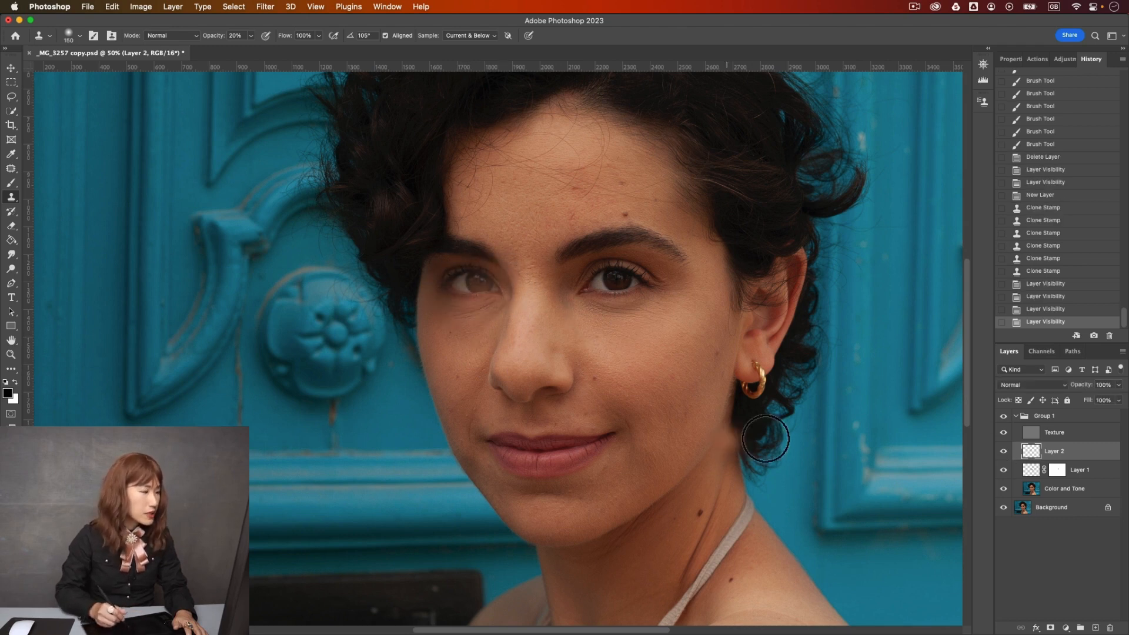
Step: Clone more skin tone around the inner eye corner and nose bridge, and toggle Layer 2 to compare
click(506, 281)
click(524, 253)
click(1004, 452)
click(1004, 452)
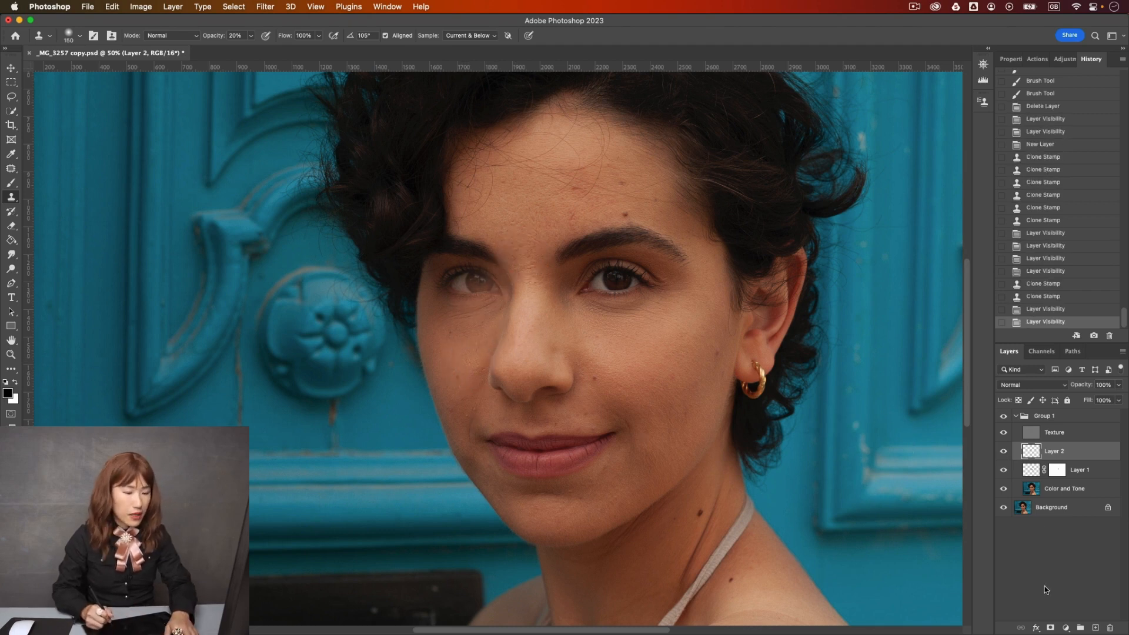
Step: Add a layer mask to Layer 2 and paint the cloning off the eye with black at 100% opacity
click(1054, 629)
key(b)
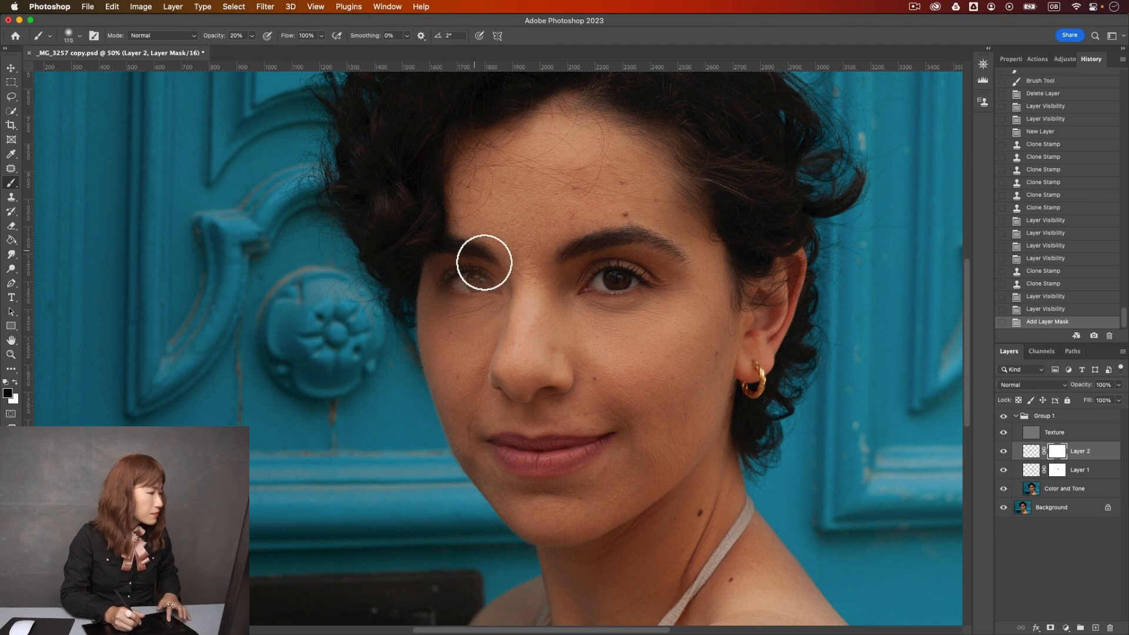
key(0)
mouse_move(461, 270)
mouse_down()
mouse_move(482, 275)
mouse_move(444, 277)
mouse_move(511, 284)
mouse_up()
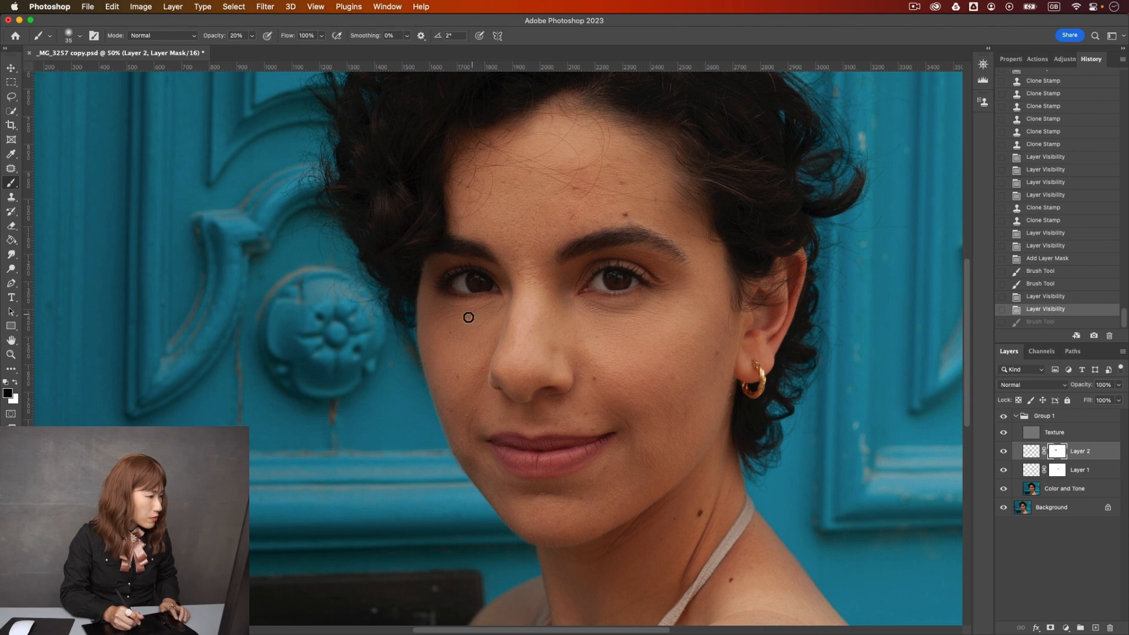
Step: Refine the Layer 2 mask below the eye with a small black brush at 20% opacity, comparing the layer on and off
key(super+shift+z)
click(1005, 451)
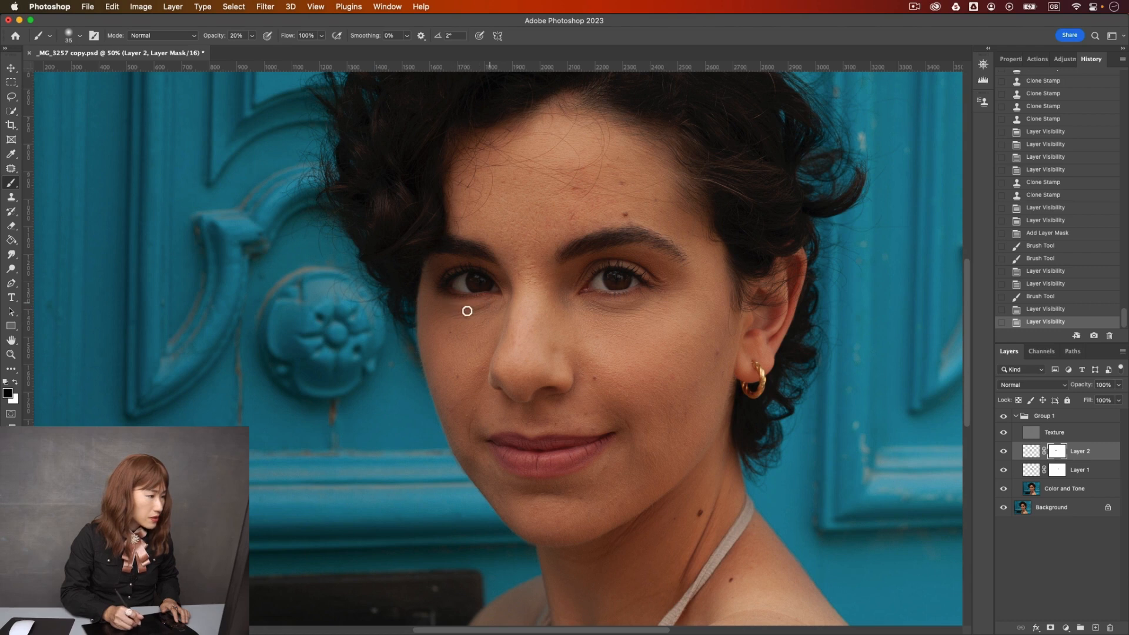
click(491, 304)
click(1003, 452)
click(1003, 452)
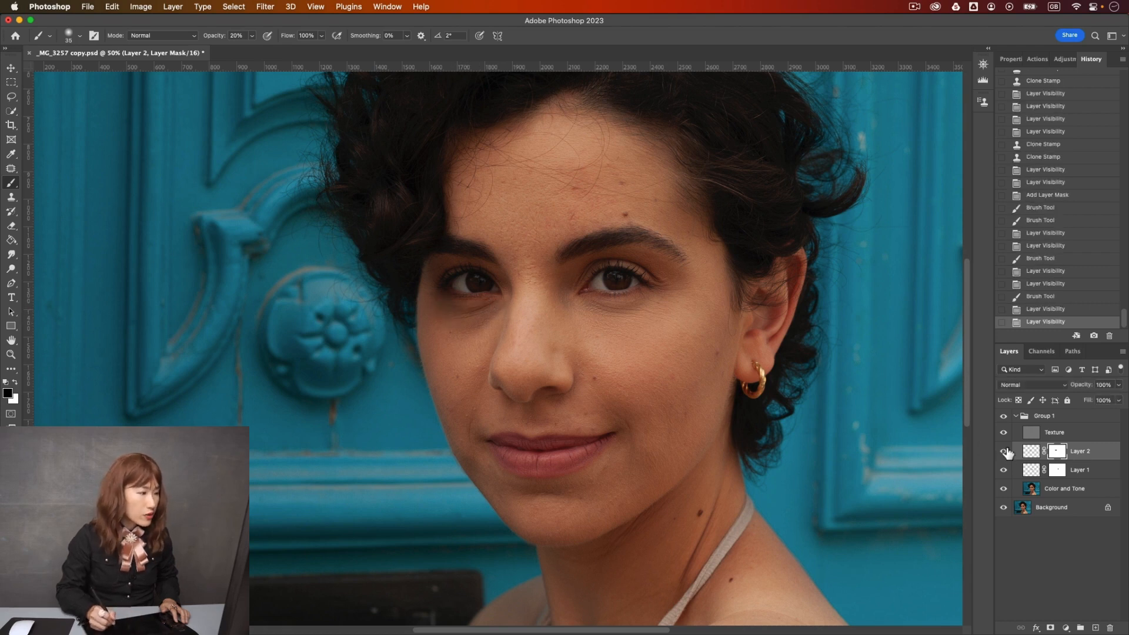
click(465, 313)
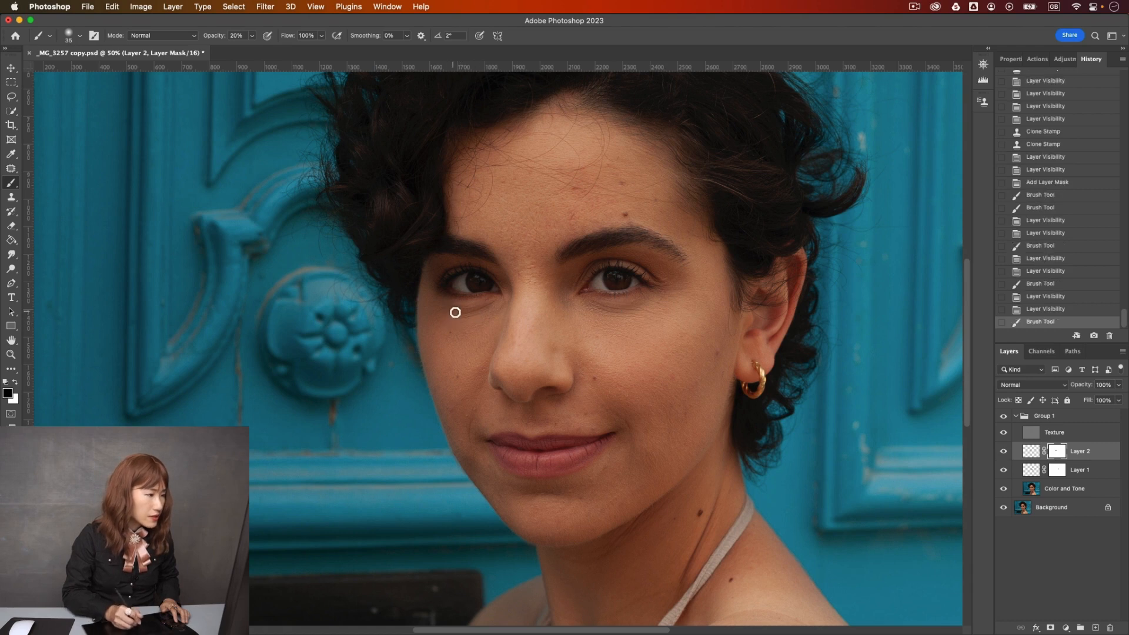
click(1004, 452)
click(1004, 452)
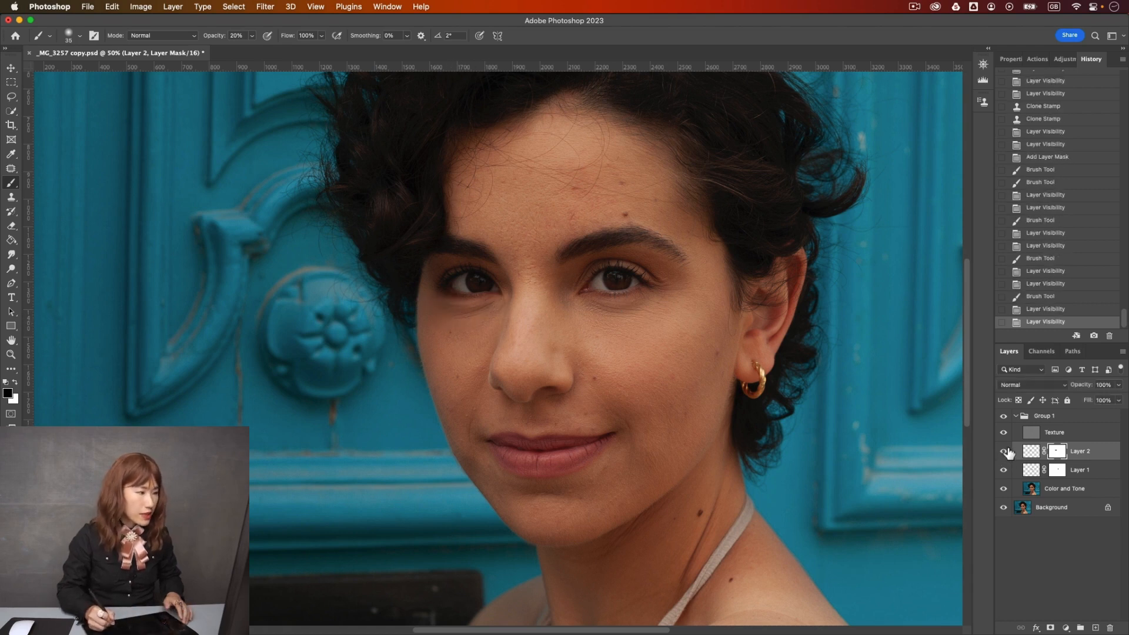
key(super+minus)
key(super+equal)
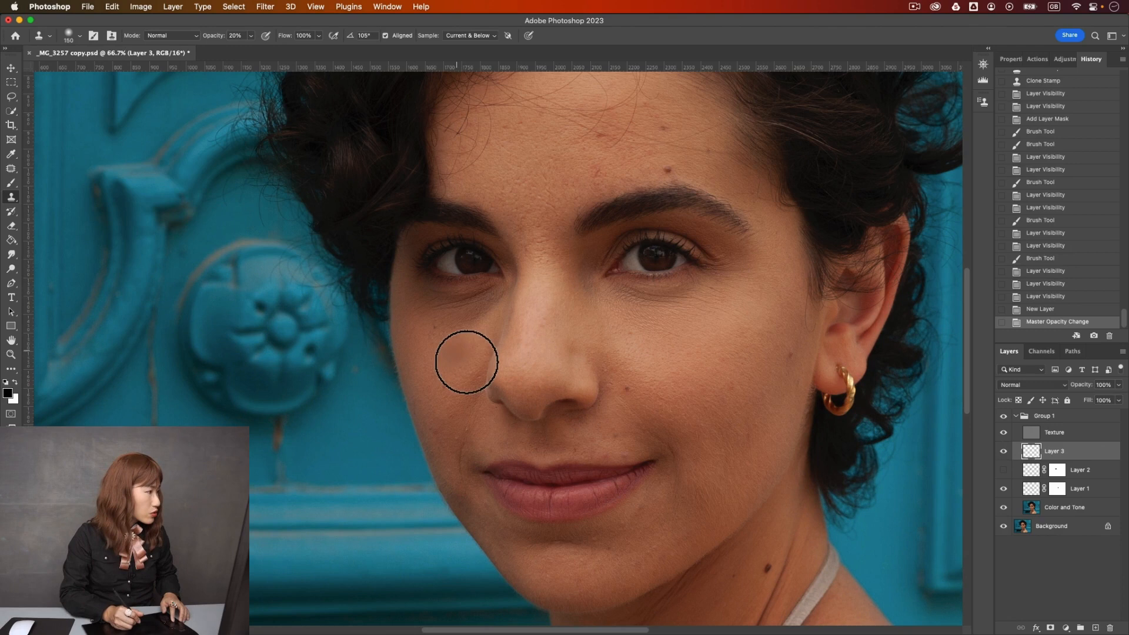
Step: Set the Clone Stamp to 100% opacity, 8% flow and size 125, and clone cheek tone under the eye beside the nose on Layer 3
key(bracketleft)
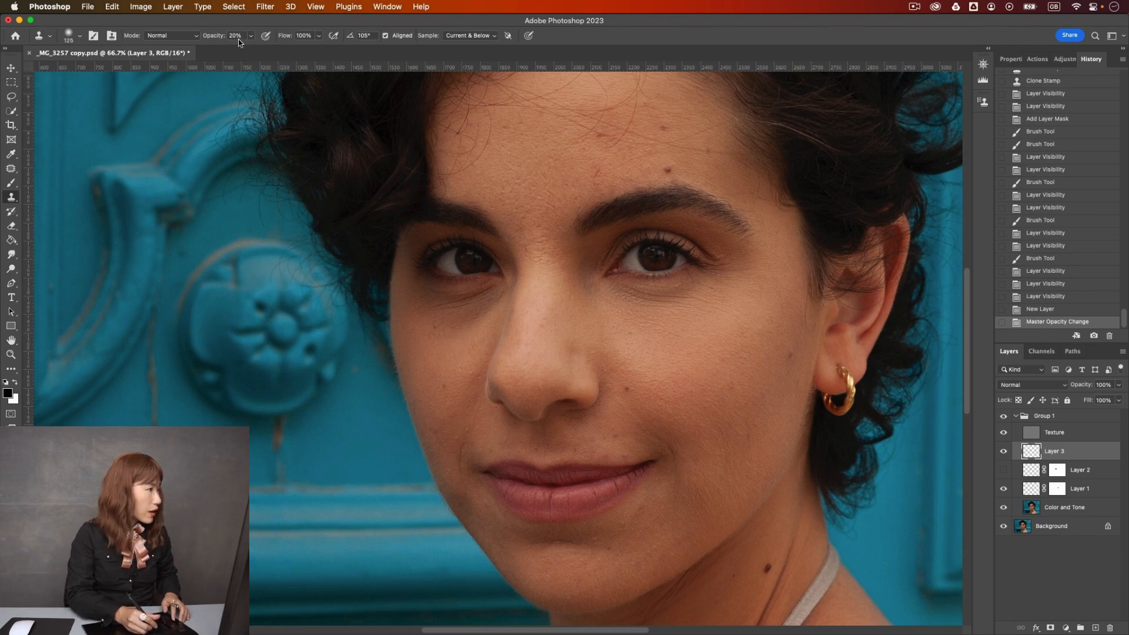
key(0)
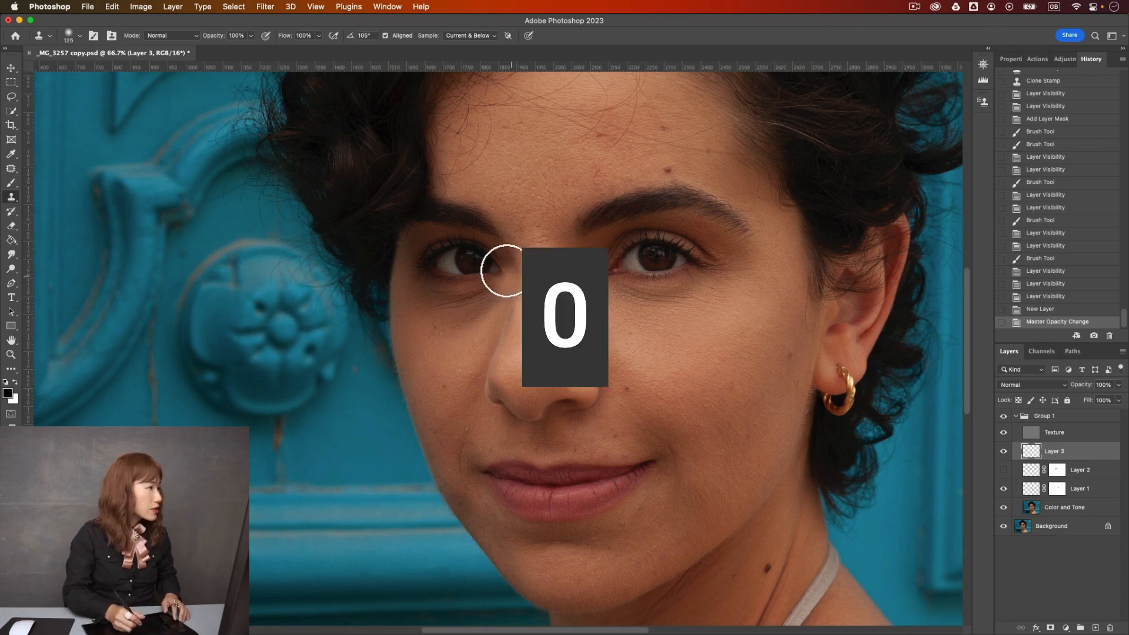
key(shift+0)
key(shift+8)
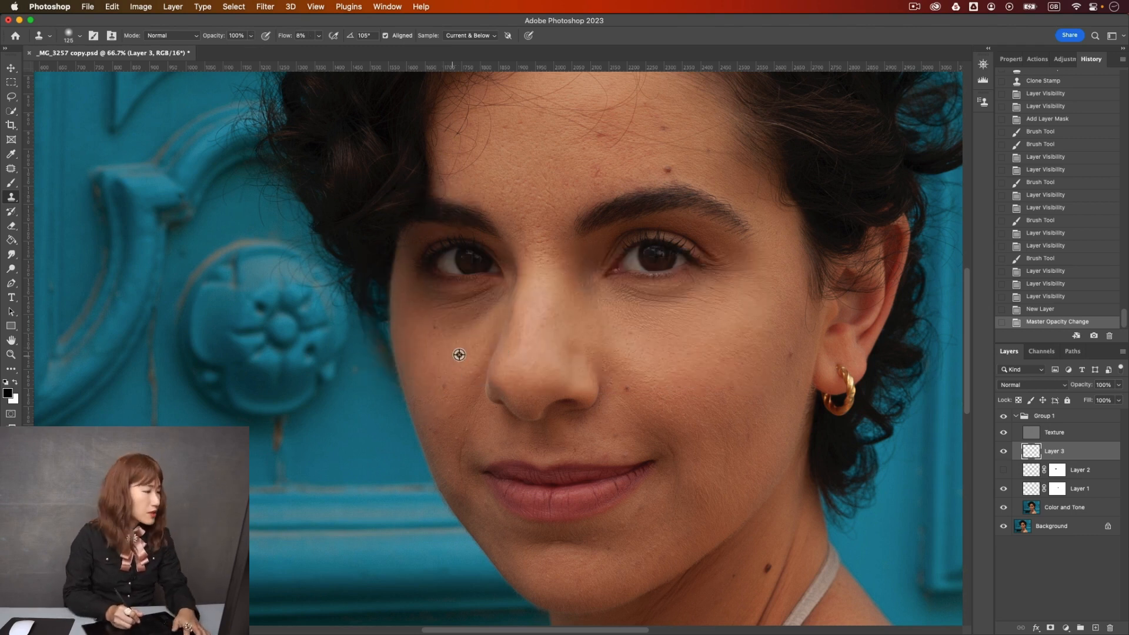
alt+click(452, 364)
mouse_move(484, 338)
mouse_down()
mouse_move(492, 305)
mouse_move(475, 322)
mouse_move(440, 304)
mouse_move(493, 307)
mouse_move(470, 322)
mouse_move(438, 303)
mouse_move(493, 304)
mouse_up()
Step: Build up the under-eye cloning on Layer 3 with a size 90 Clone Stamp, extending it toward the outer eye and upper cheek
key([)
key([)
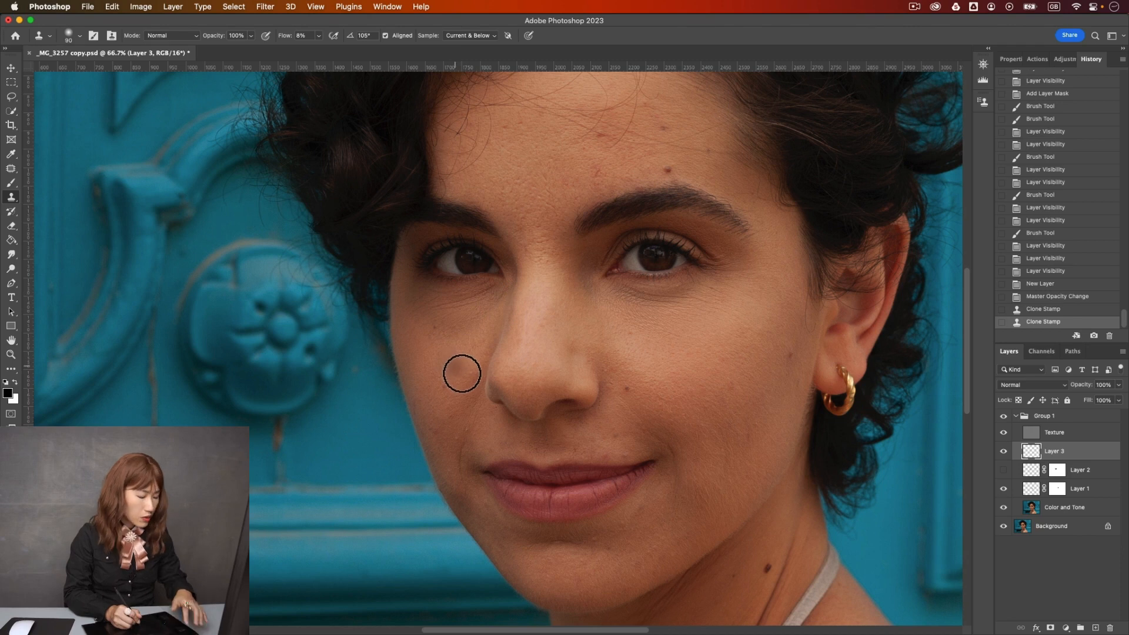
drag(449, 335, 418, 294)
key(super+minus)
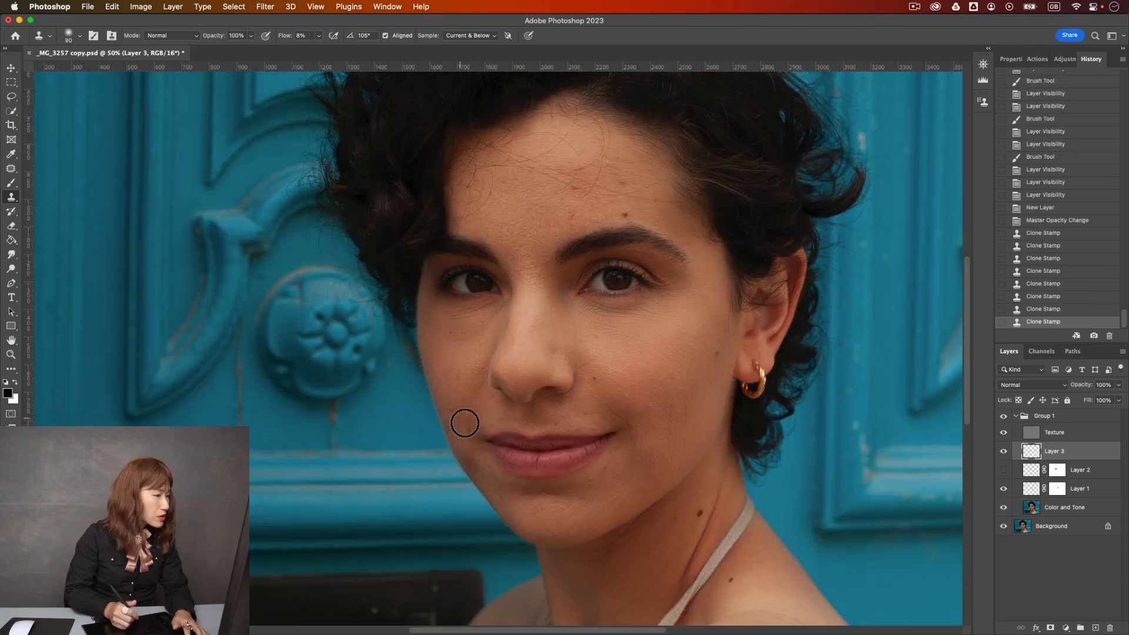
mouse_move(474, 338)
mouse_down()
mouse_move(500, 311)
mouse_move(447, 335)
mouse_up()
drag(468, 341, 478, 336)
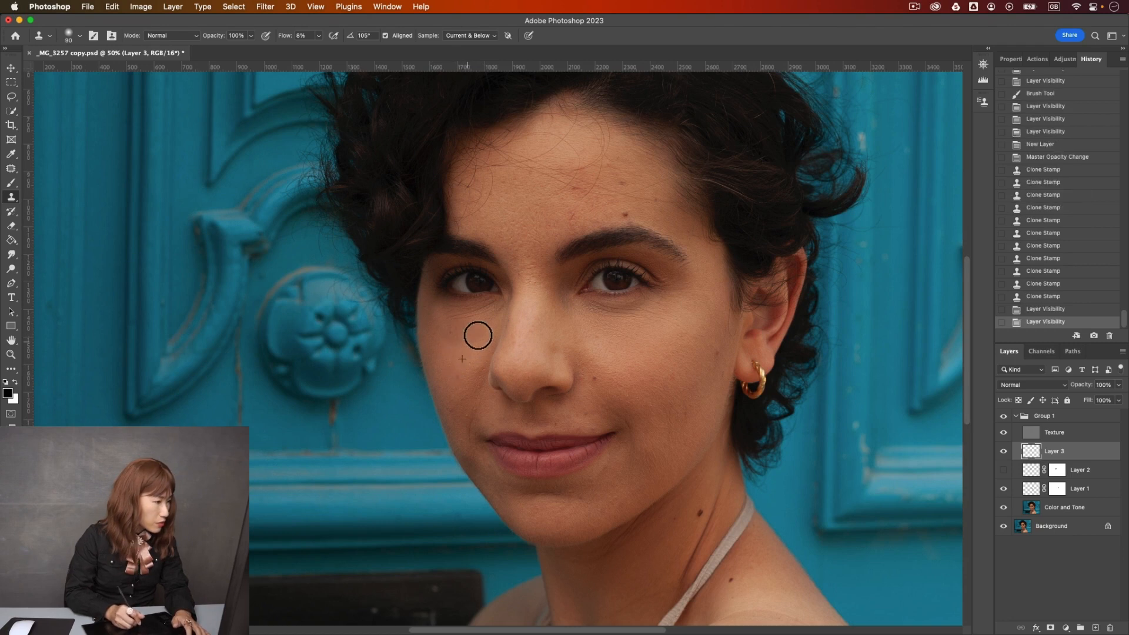
click(481, 333)
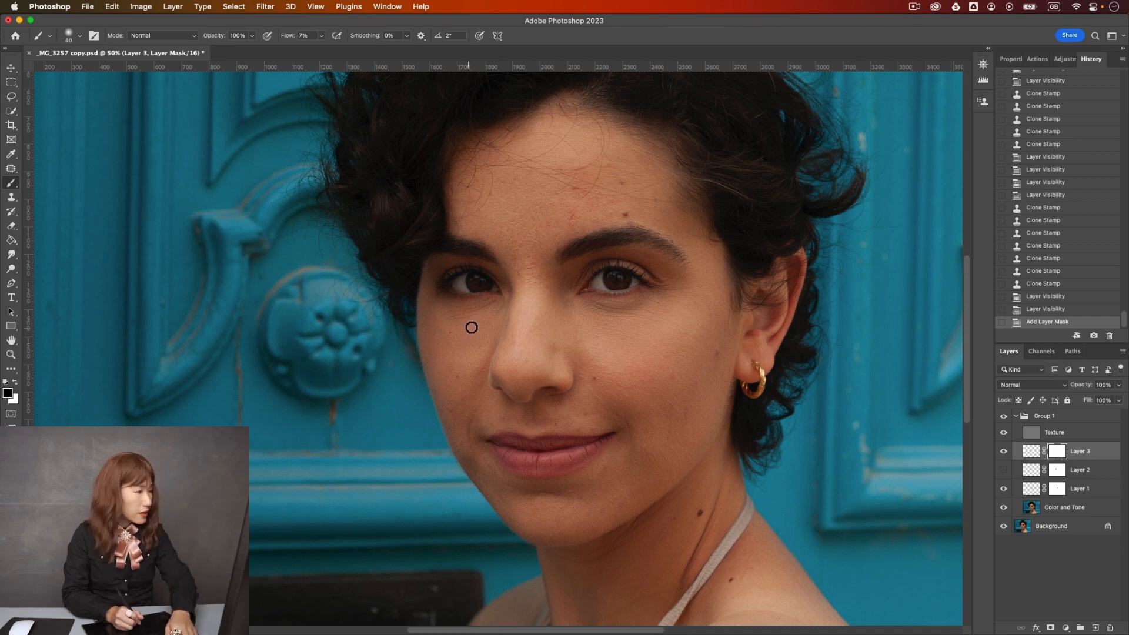
Step: Mask Layer 3 and paint in black at 7% flow near the inner eye corner, comparing the layer on and off
drag(477, 322, 491, 312)
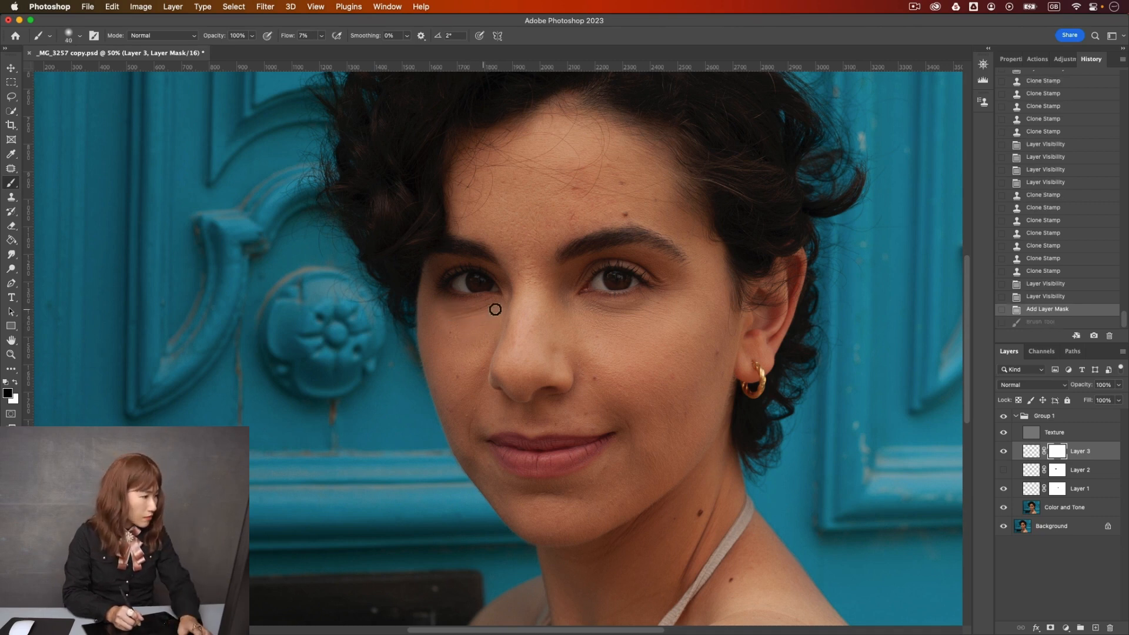
key(super+shift+z)
click(1004, 451)
click(1004, 451)
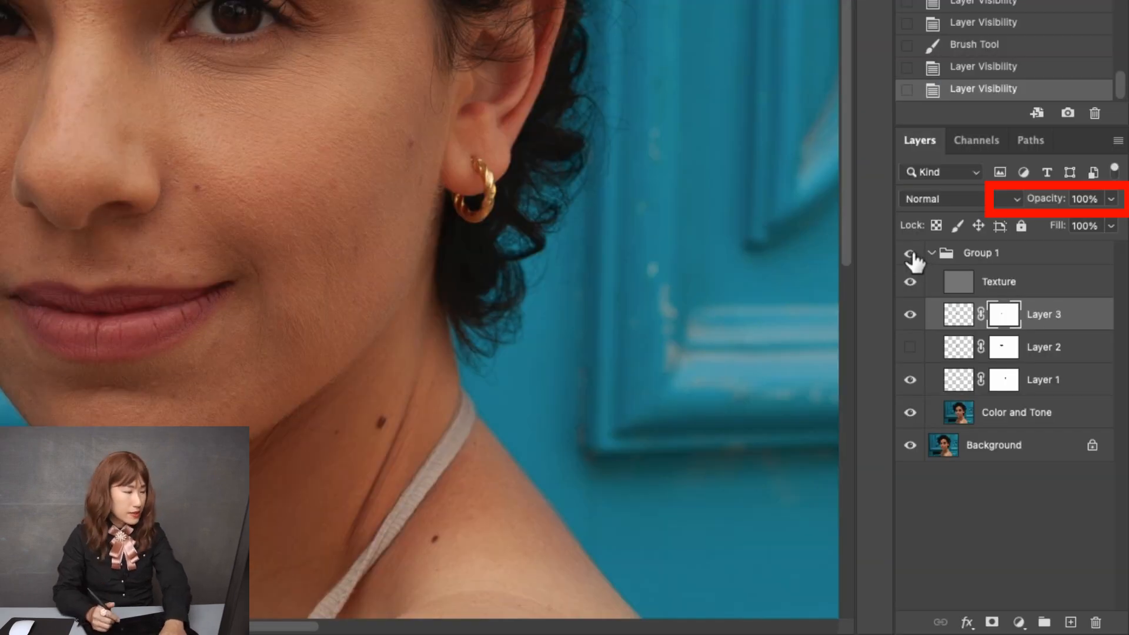
Step: Lower Layer 3's opacity to 80% and toggle its visibility to compare
key(8)
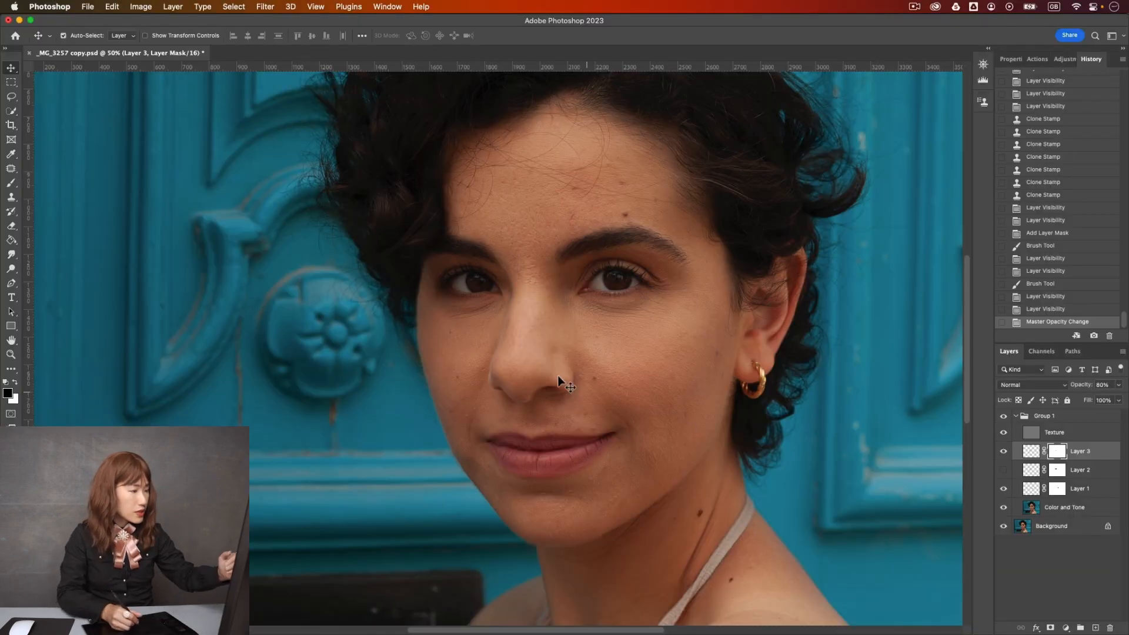
click(1004, 452)
click(1004, 451)
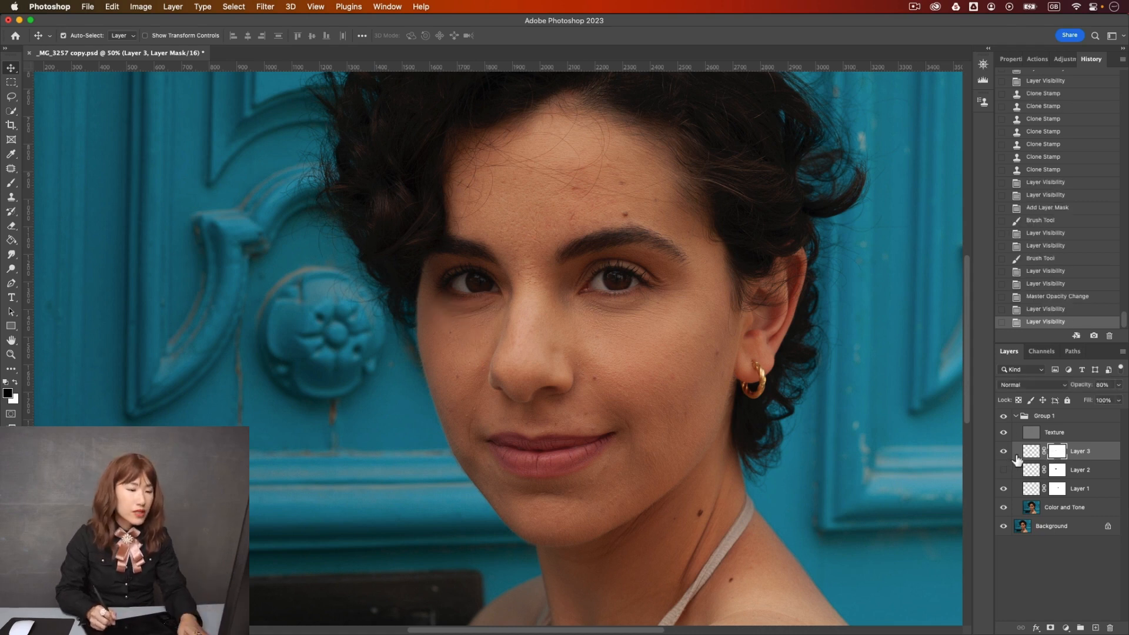
Step: Toggle Layer 3 and Layer 2 alternately to compare the flow-based cloning with the opacity-based cloning
click(1004, 451)
click(1004, 469)
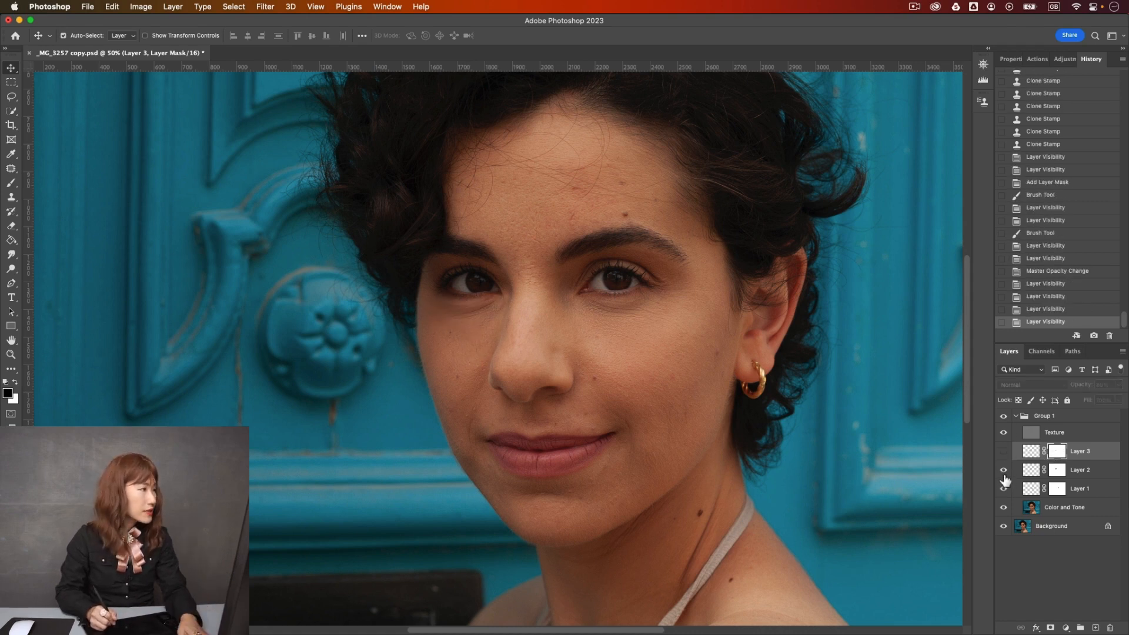
click(1004, 470)
click(1005, 458)
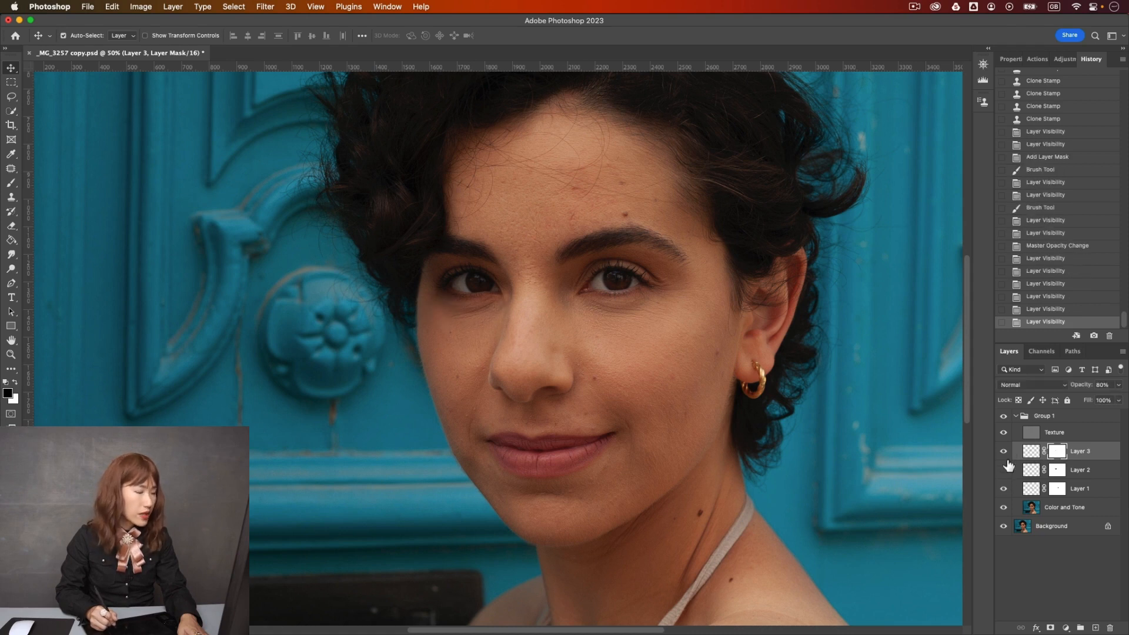
click(1005, 454)
click(1005, 454)
click(1006, 455)
click(1006, 457)
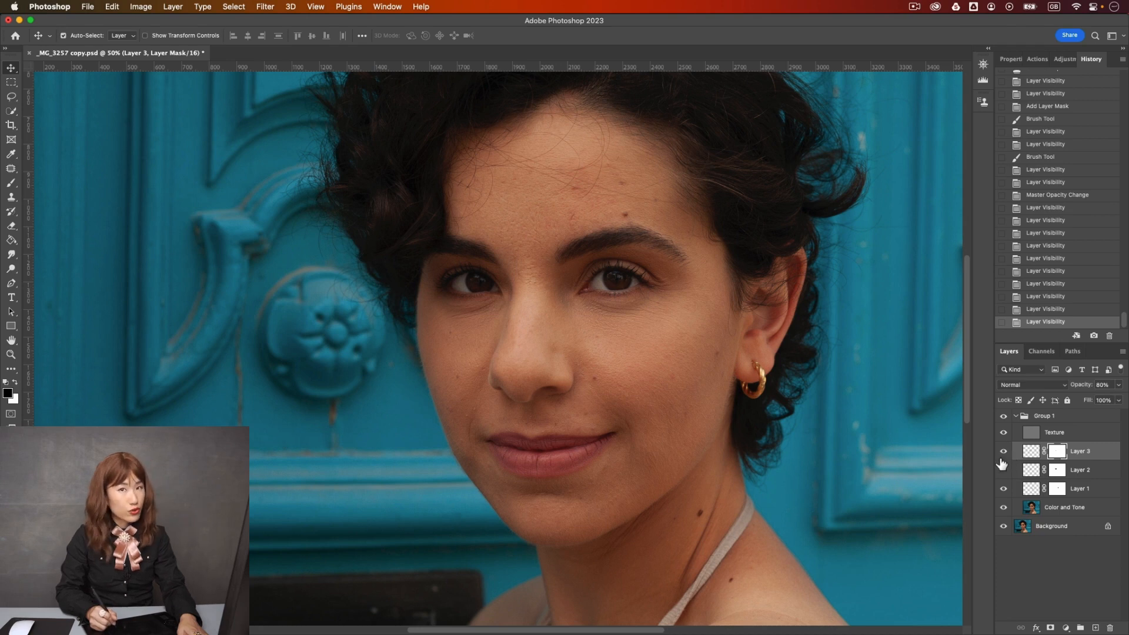
click(1005, 454)
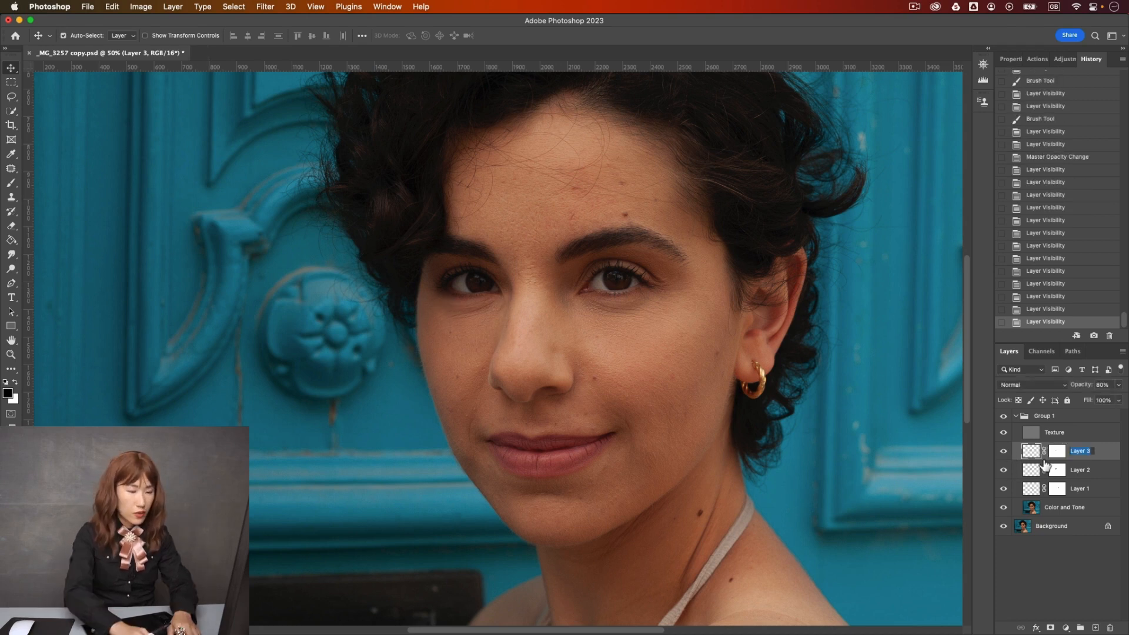
Step: Rename Layer 3 as "flow" and Layer 2 as "opacity"
text(flow)
key(Return)
double_click(1080, 470)
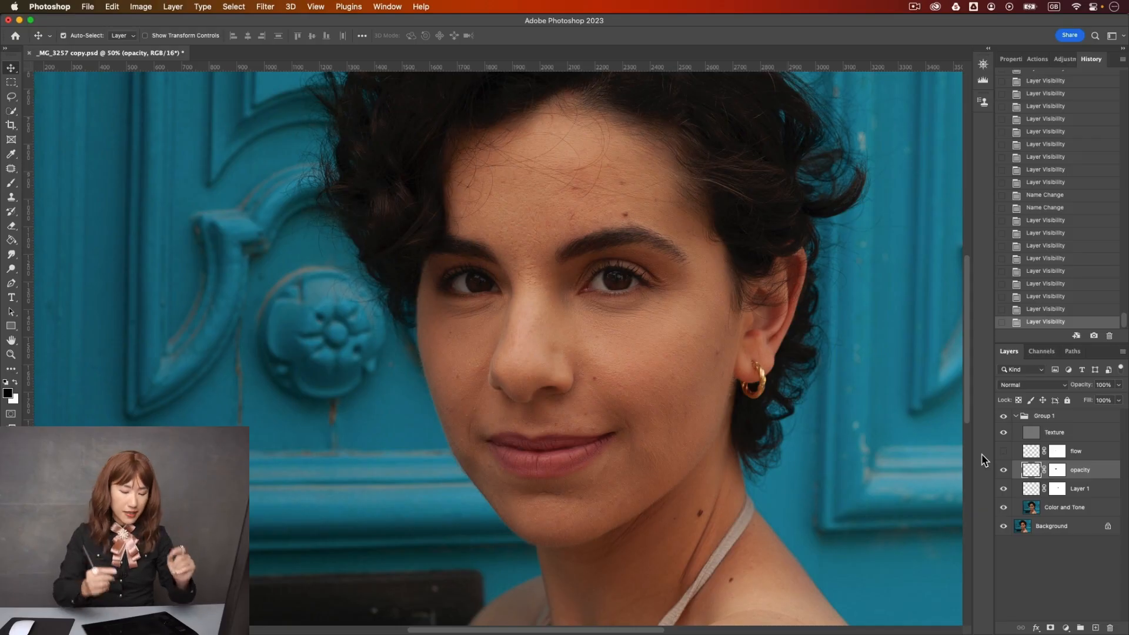
Step: Add a Curves adjustment above the collapsed Group 1, darken the midtones to input 151, output 104, and invert its mask to black
click(1015, 416)
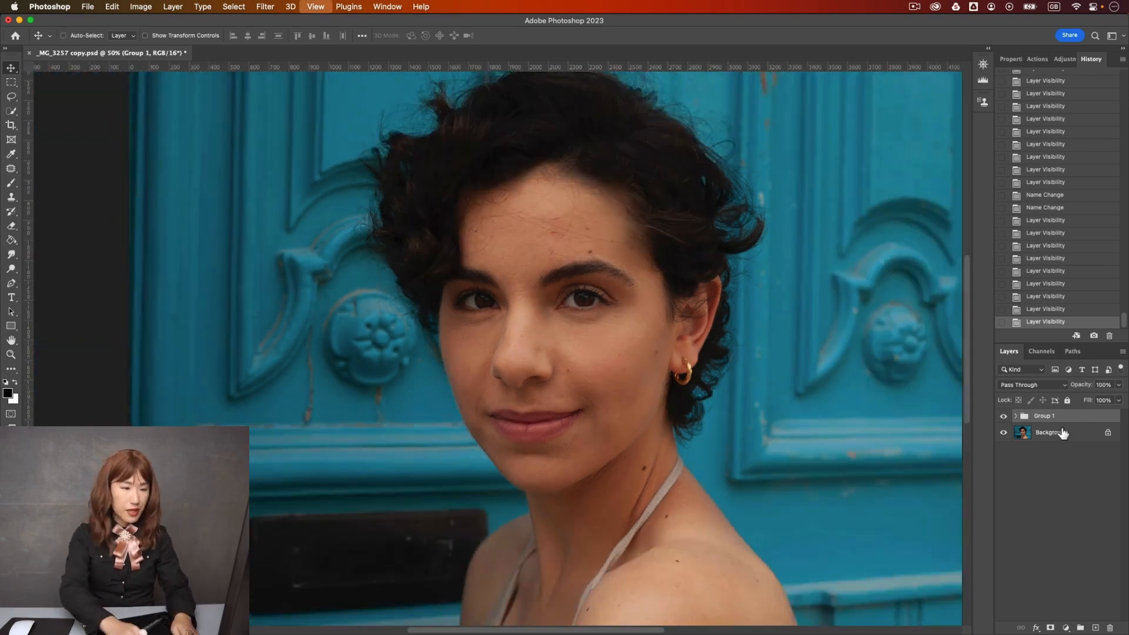
key(super+minus)
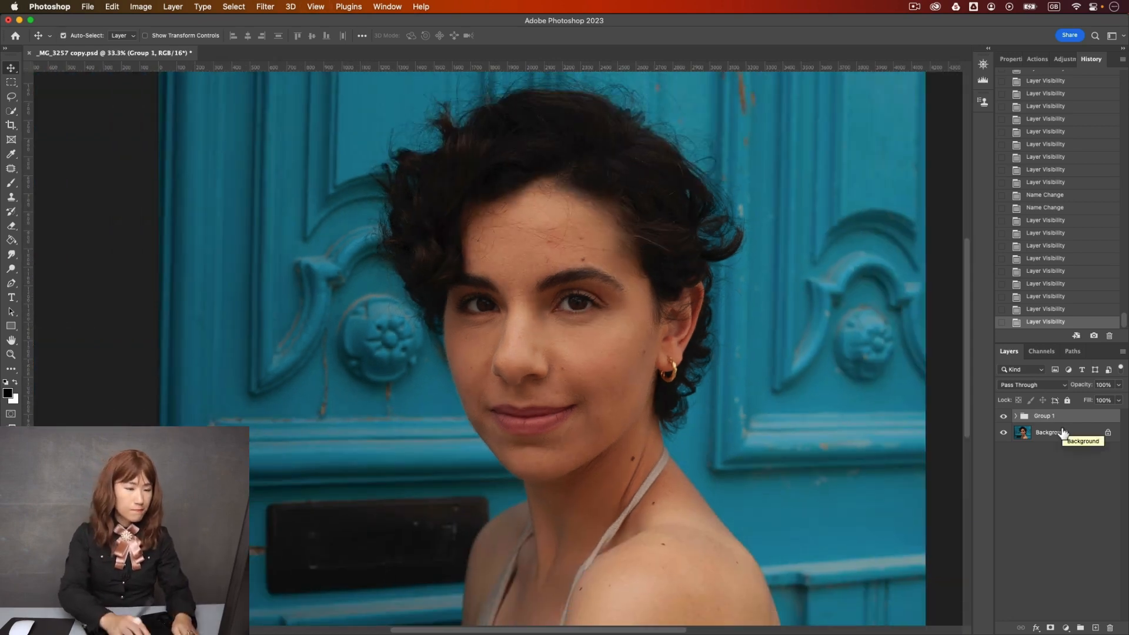
click(1066, 629)
click(1092, 445)
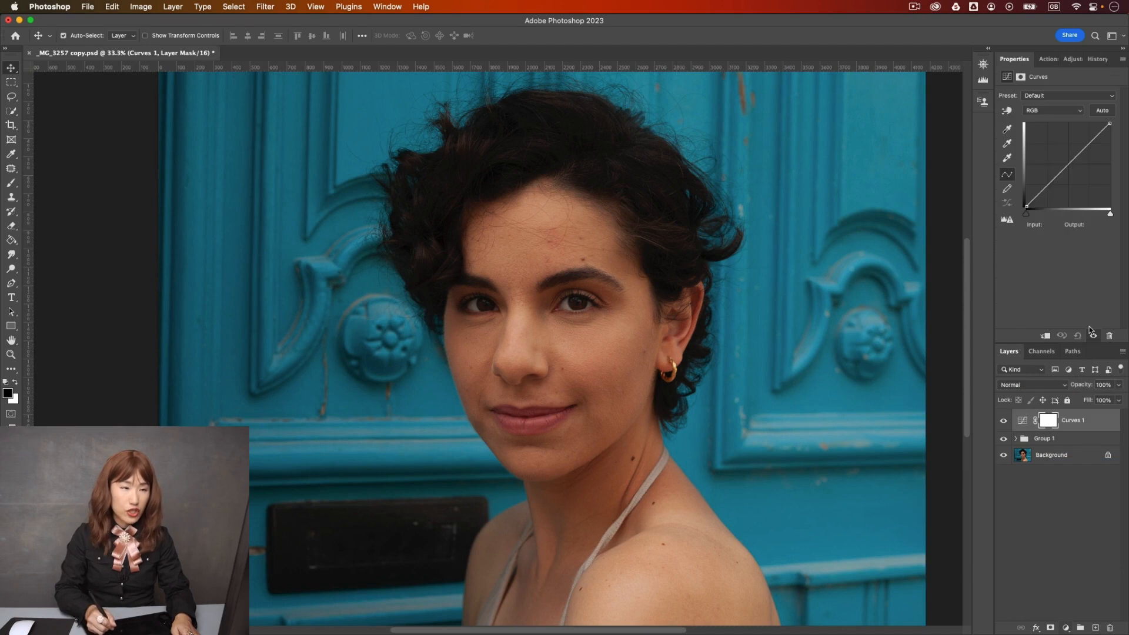
click(1007, 112)
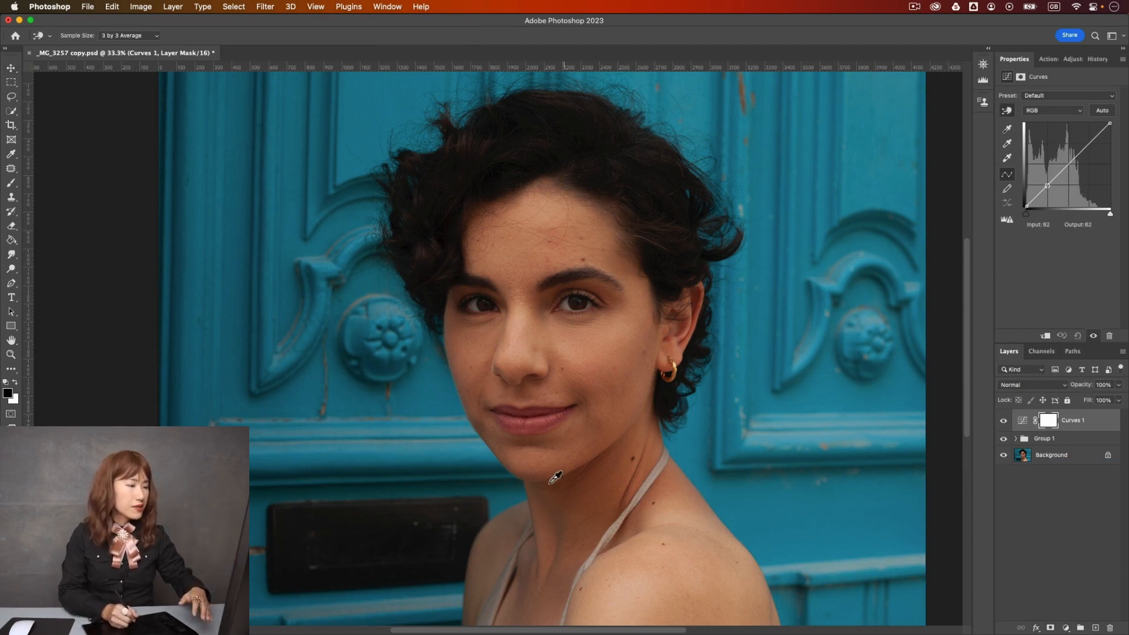
drag(1070, 163, 1071, 167)
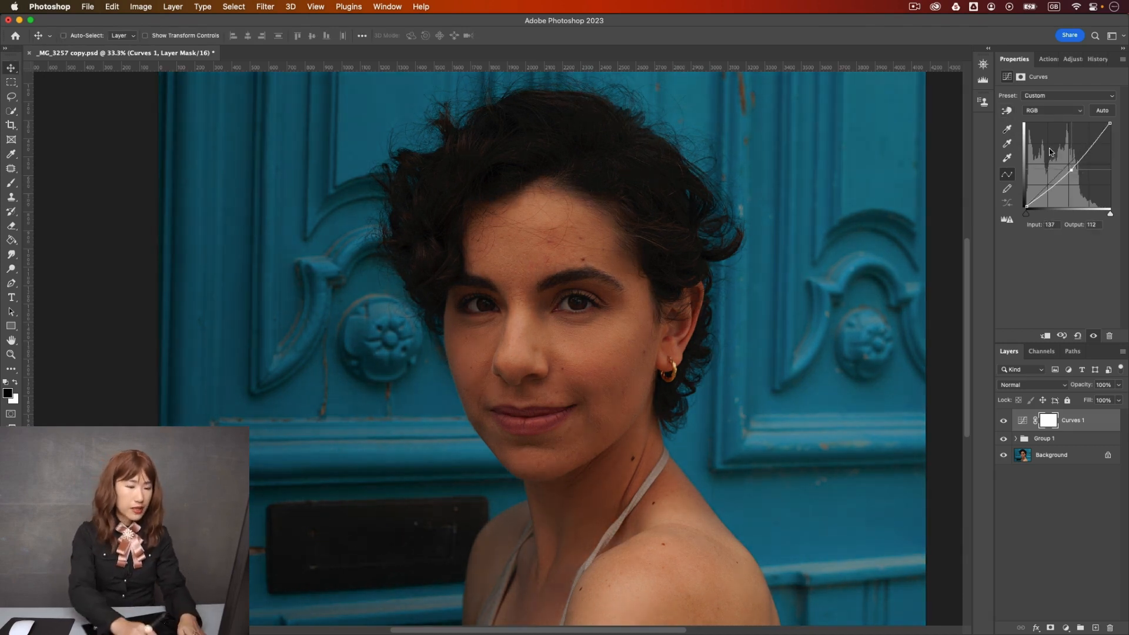
key(super+i)
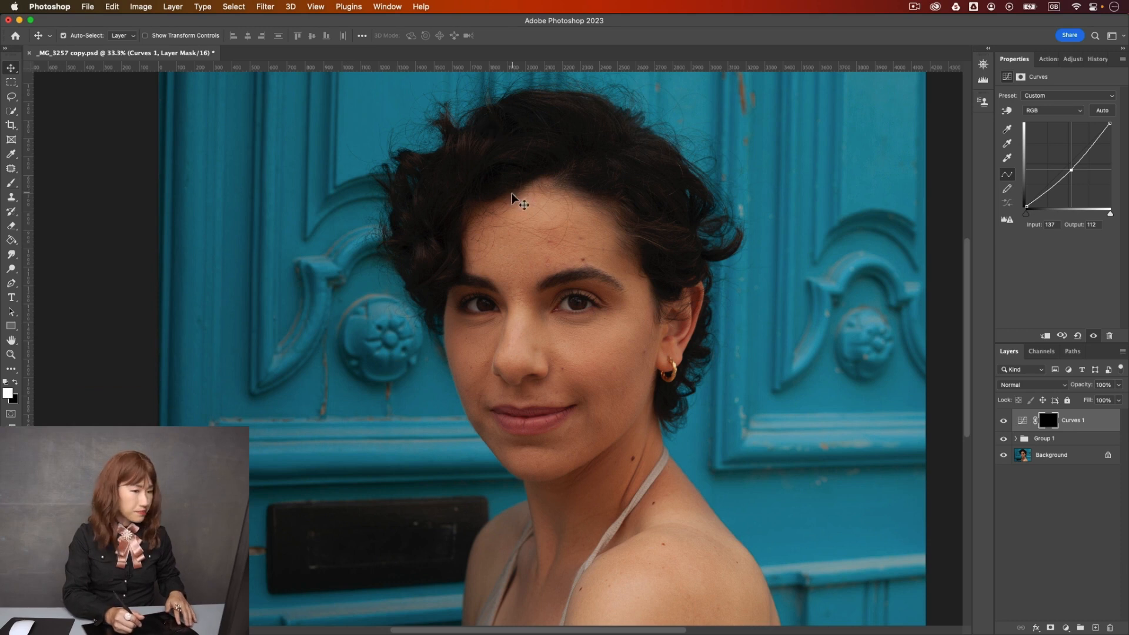
key(b)
drag(1075, 172, 1079, 176)
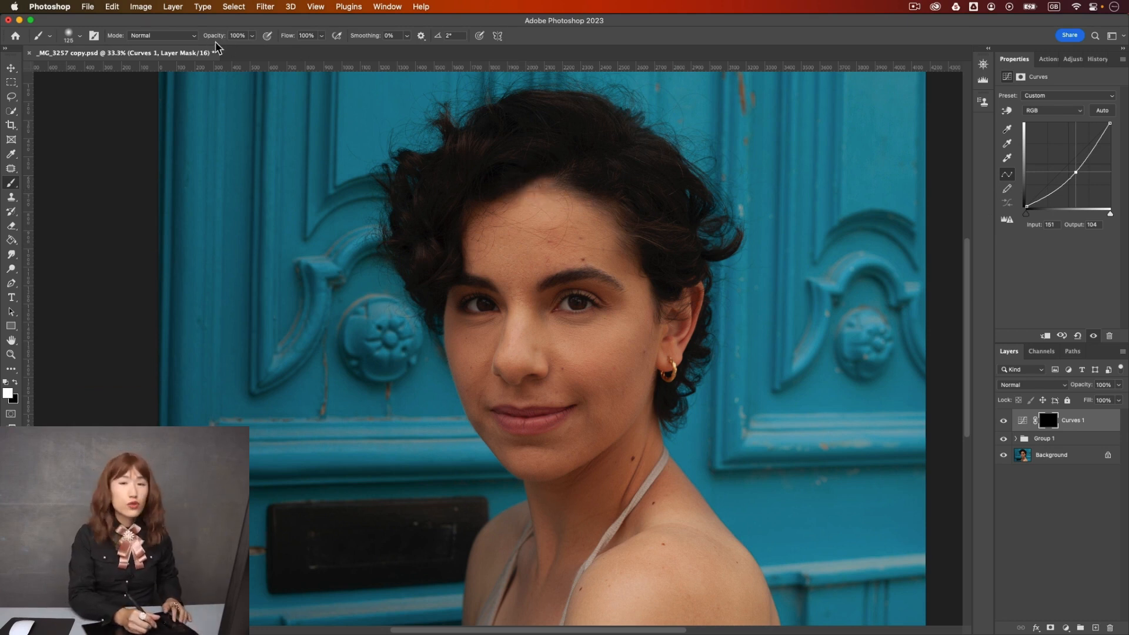
Step: Contour the forehead, cheek and jaw edges on the Curves 1 mask in white at 20% opacity, using brush sizes 250 and 175
key(bracketright)
key(bracketright)
key(bracketright)
key(bracketright)
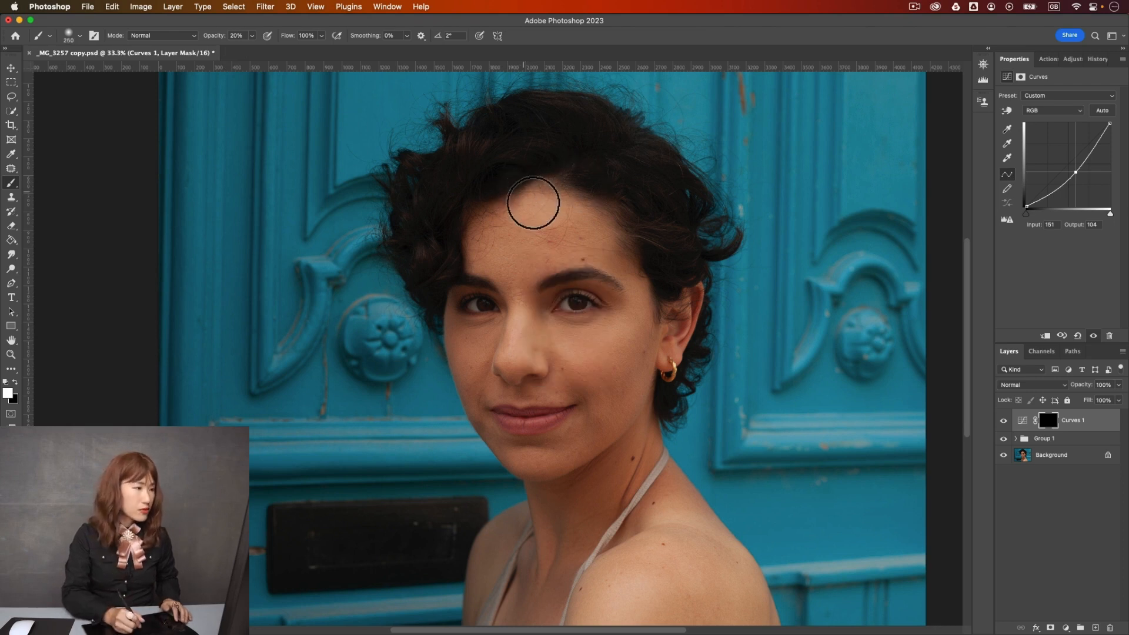
mouse_move(659, 300)
mouse_down()
mouse_move(608, 454)
mouse_move(568, 470)
mouse_move(509, 452)
mouse_move(473, 356)
mouse_move(469, 245)
mouse_move(566, 193)
mouse_move(554, 208)
mouse_move(655, 312)
mouse_move(604, 461)
mouse_move(650, 284)
mouse_move(509, 215)
mouse_move(468, 323)
mouse_move(580, 361)
mouse_move(476, 333)
mouse_move(549, 195)
mouse_move(527, 196)
mouse_move(588, 206)
mouse_move(545, 194)
mouse_move(567, 194)
mouse_move(644, 262)
mouse_up()
key(bracketleft)
key(bracketleft)
mouse_move(654, 309)
mouse_down()
mouse_move(655, 370)
mouse_move(624, 436)
mouse_move(597, 460)
mouse_up()
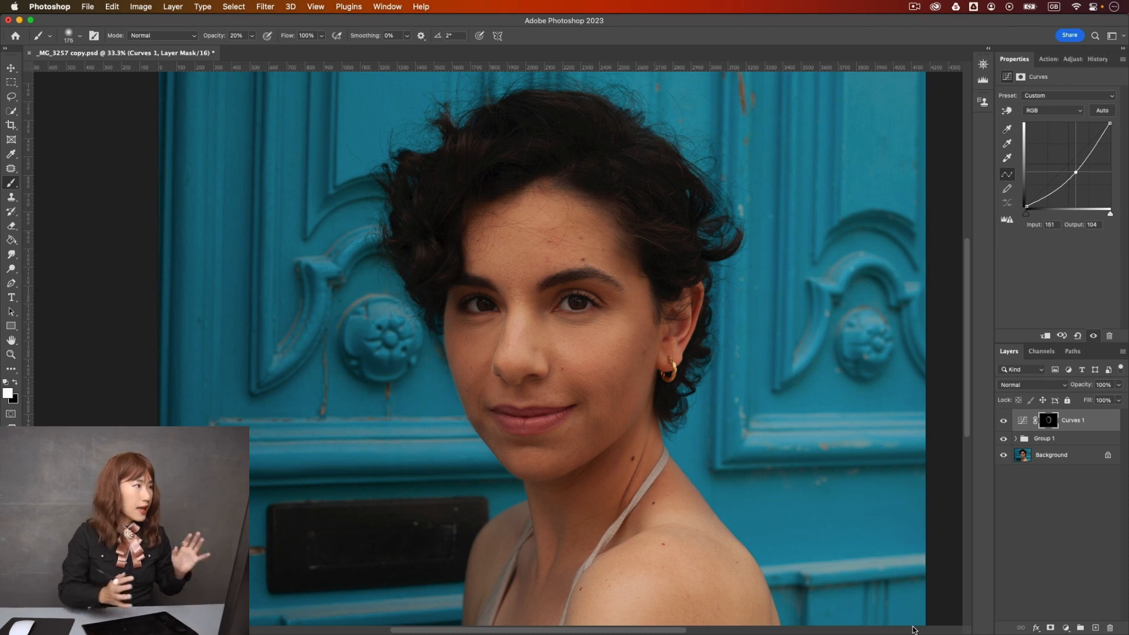
Step: Add a second Curves adjustment, darken its midtones to input 150, output 107, and invert its mask to black
click(1066, 628)
click(1098, 308)
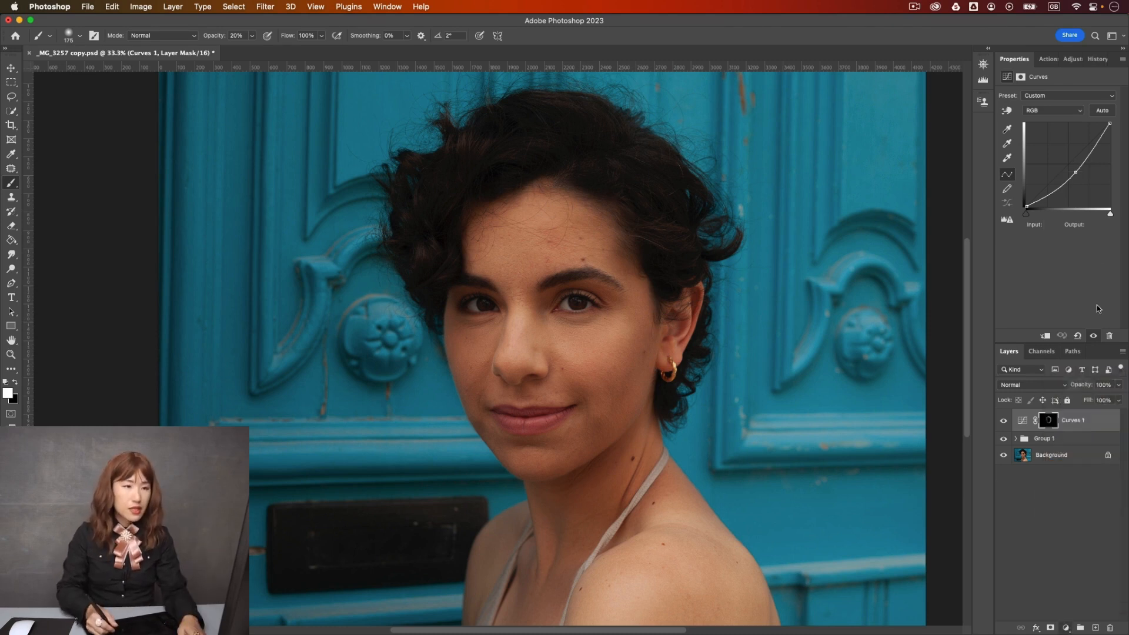
drag(1075, 160, 1078, 174)
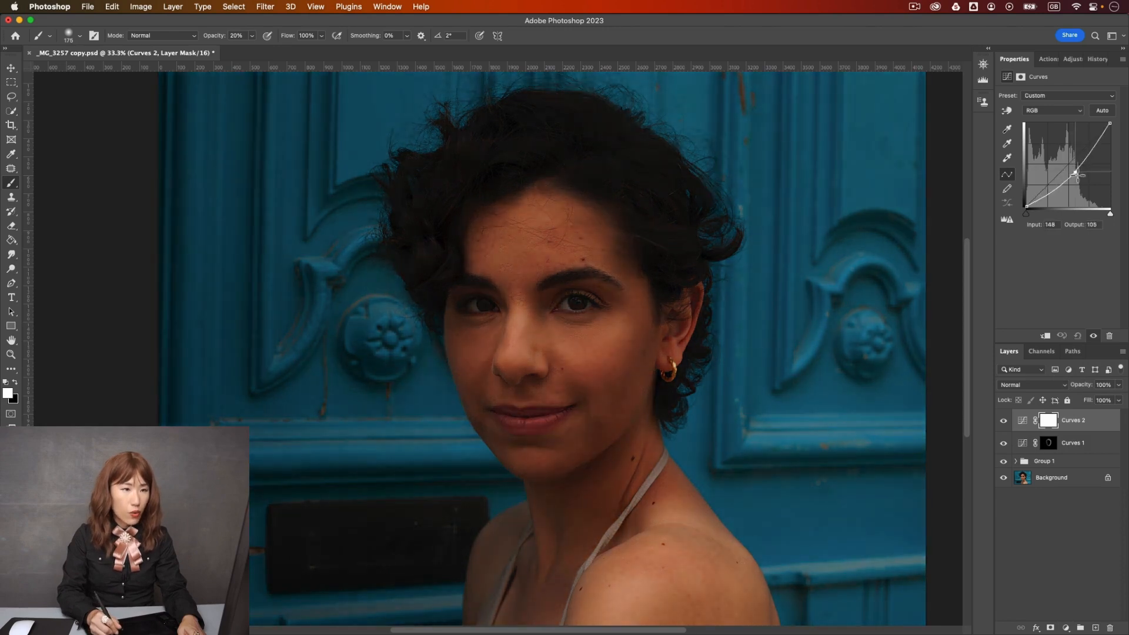
key(super+i)
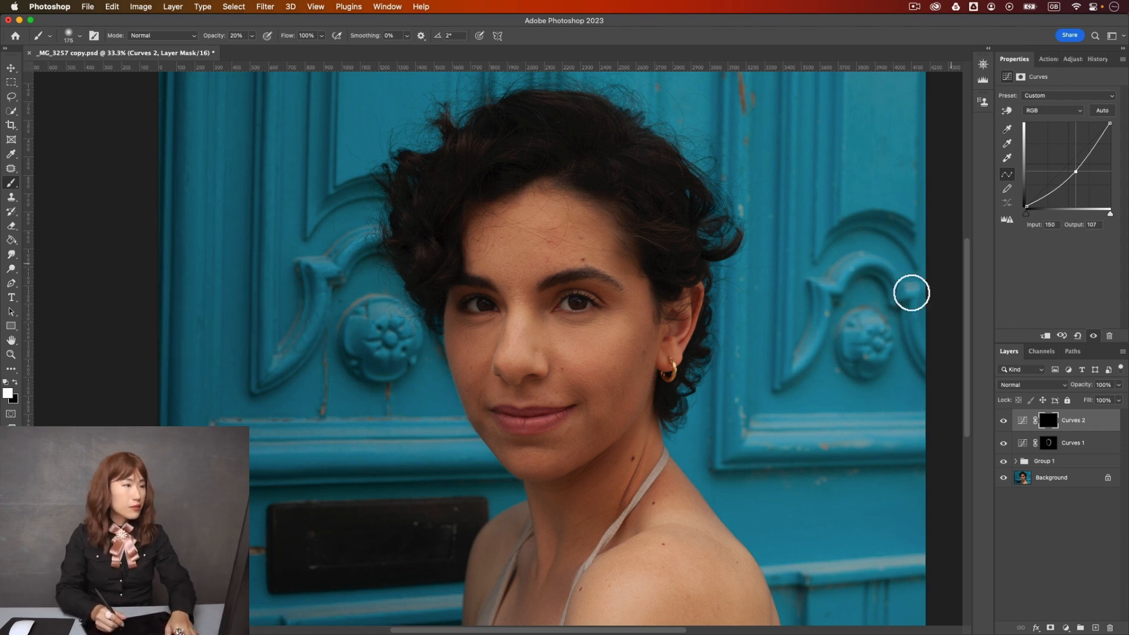
Step: Set the Brush tool to 100% opacity and 20% flow for the Curves 2 mask
key(0)
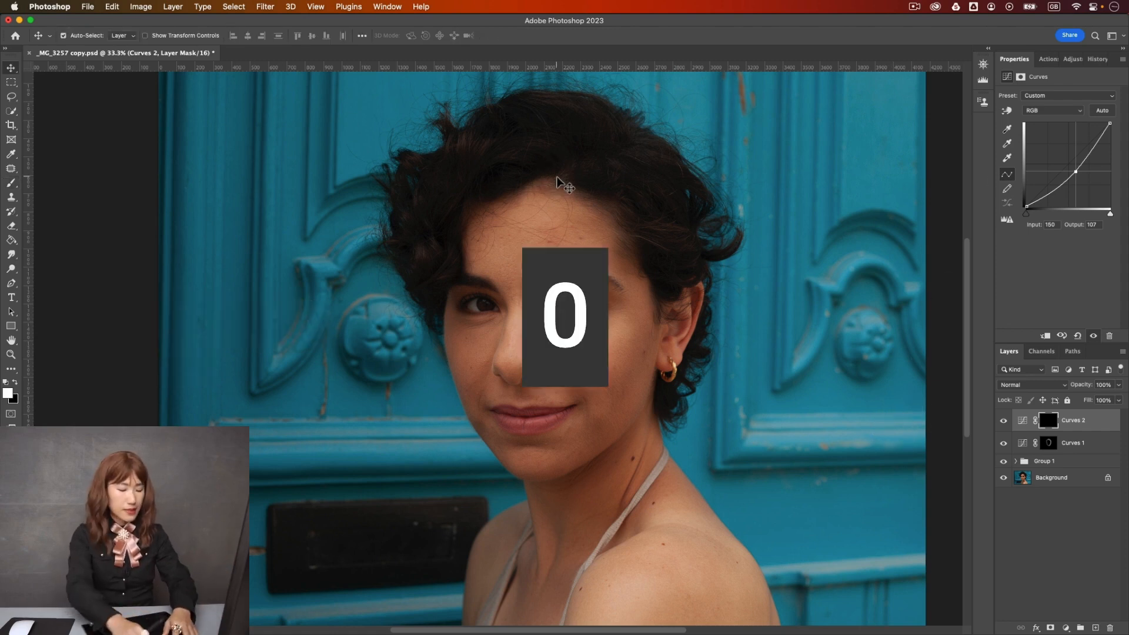
key(b)
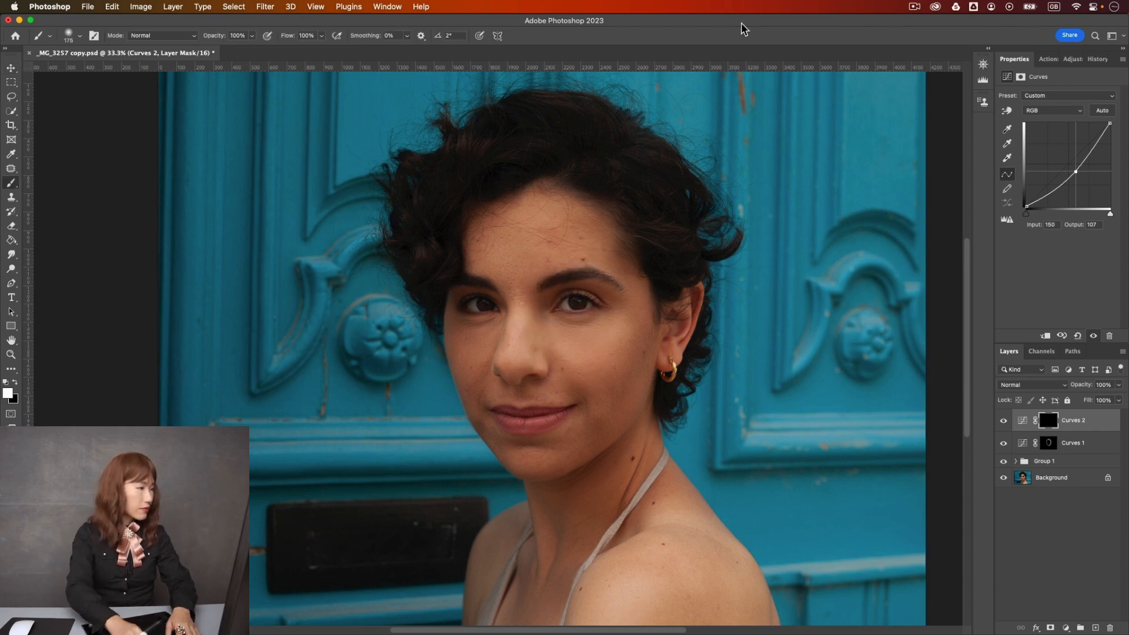
key(shift+2)
Step: Try painting the forehead on the Curves 2 mask with a size 250 white brush, and refill the mask with black
key(])
key(])
key(])
key(])
key(])
key([)
key([)
mouse_move(520, 207)
mouse_down()
mouse_move(600, 202)
mouse_move(652, 269)
mouse_move(649, 390)
mouse_move(612, 449)
mouse_move(581, 468)
mouse_move(537, 473)
mouse_move(474, 406)
mouse_move(458, 335)
mouse_move(465, 259)
mouse_move(520, 210)
mouse_move(580, 206)
mouse_move(559, 208)
mouse_move(635, 248)
mouse_move(658, 351)
mouse_move(660, 304)
mouse_move(625, 252)
mouse_move(570, 216)
mouse_move(524, 209)
mouse_up()
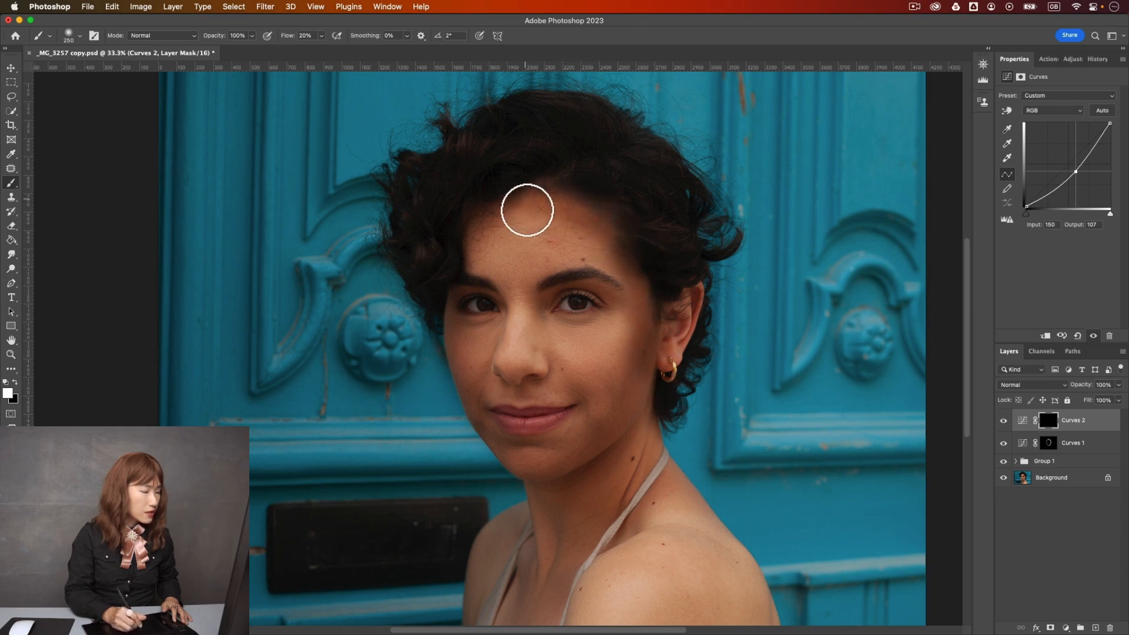
key(super+BackSpace)
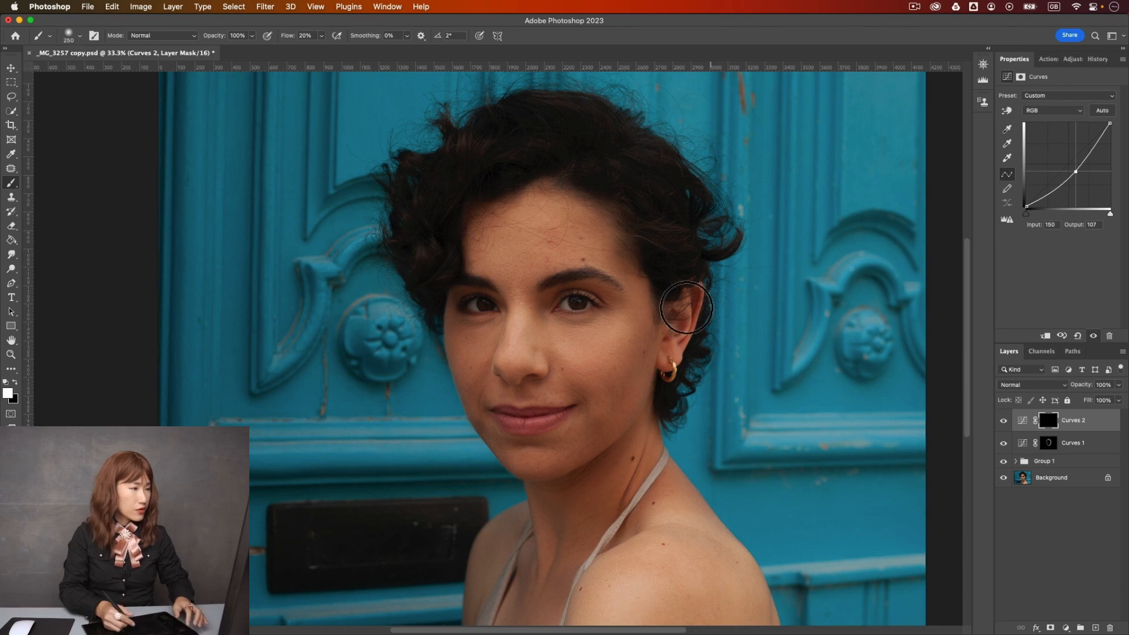
Step: Try contouring around the face on the Curves 2 mask, varying the white brush size up to 250
key(bracketleft)
key(bracketleft)
key(bracketleft)
key(bracketright)
key(bracketright)
key(bracketright)
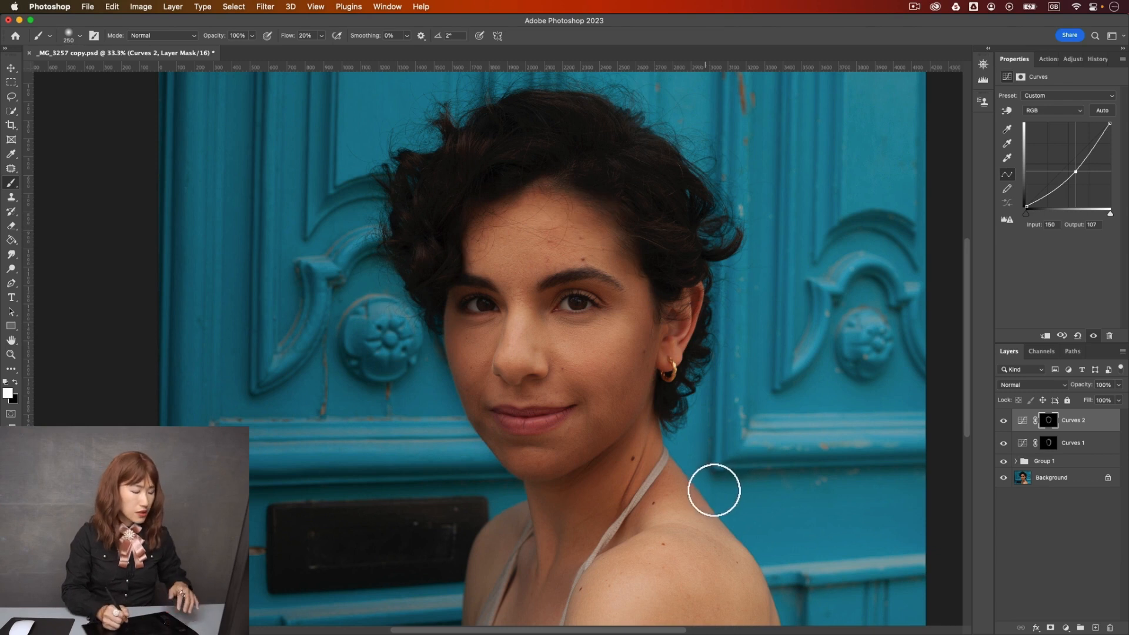
Step: Contour the hairline, cheek and jaw on the Curves 2 mask with a size 150 white brush at 20% flow
key(bracketleft)
key(bracketleft)
key(bracketleft)
key(bracketleft)
key(bracketright)
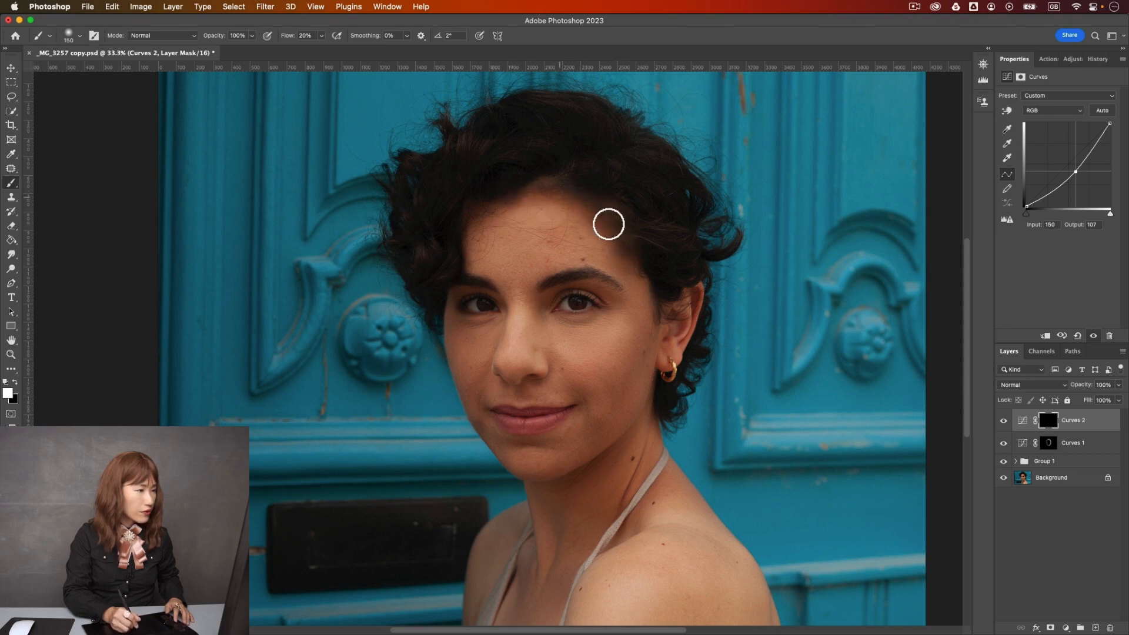
mouse_move(646, 411)
mouse_down()
mouse_move(658, 341)
mouse_move(623, 441)
mouse_move(597, 464)
mouse_move(706, 327)
mouse_up()
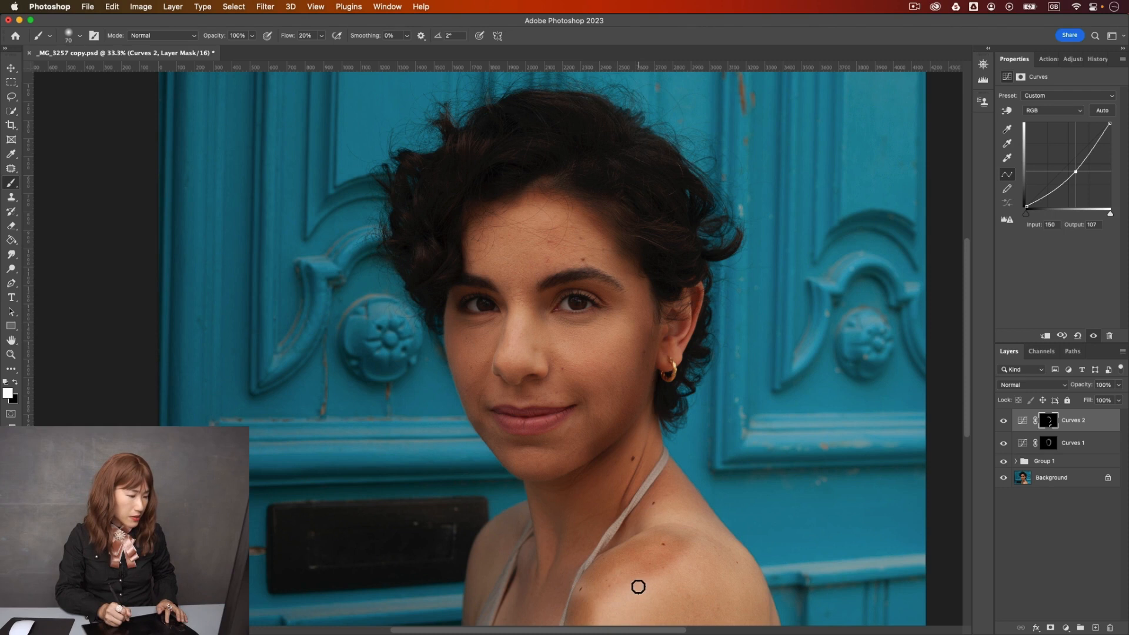
Step: Paint more darkening over the shoulder on the Curves 2 mask with a larger brush, and hide both Curves layers to compare
key(bracketright)
key(bracketright)
key(bracketright)
key(bracketright)
key(bracketright)
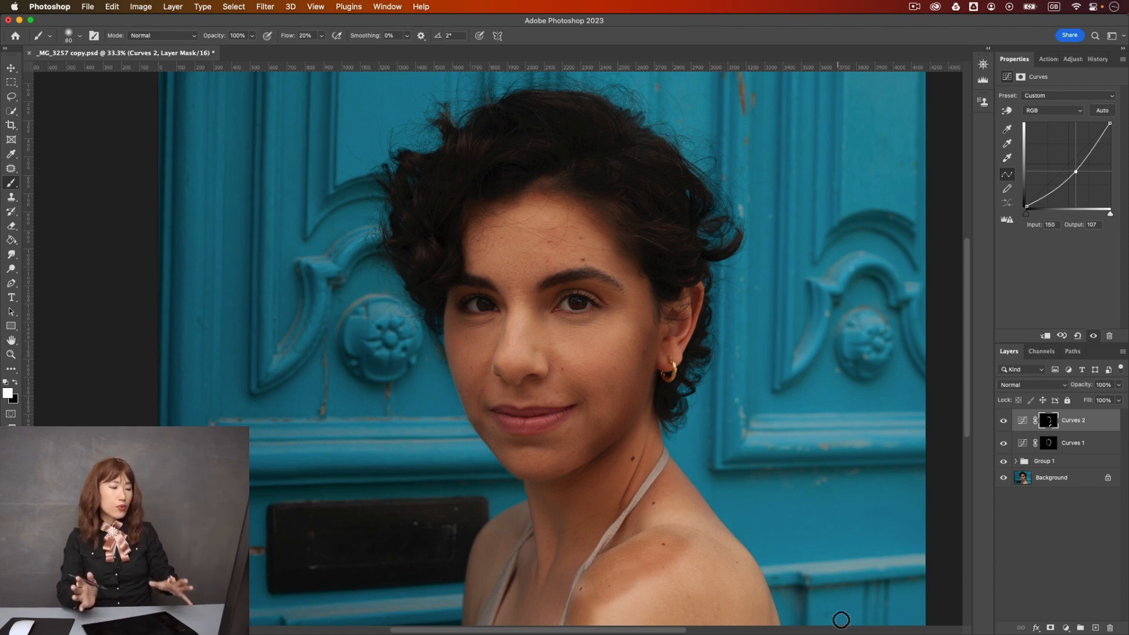
click(1005, 423)
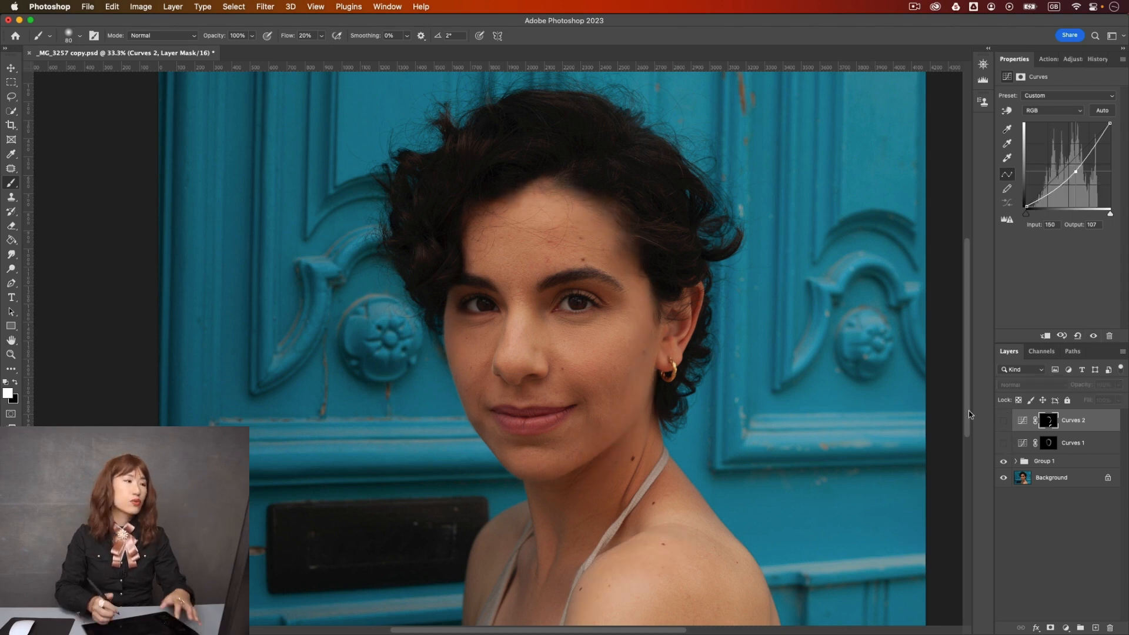